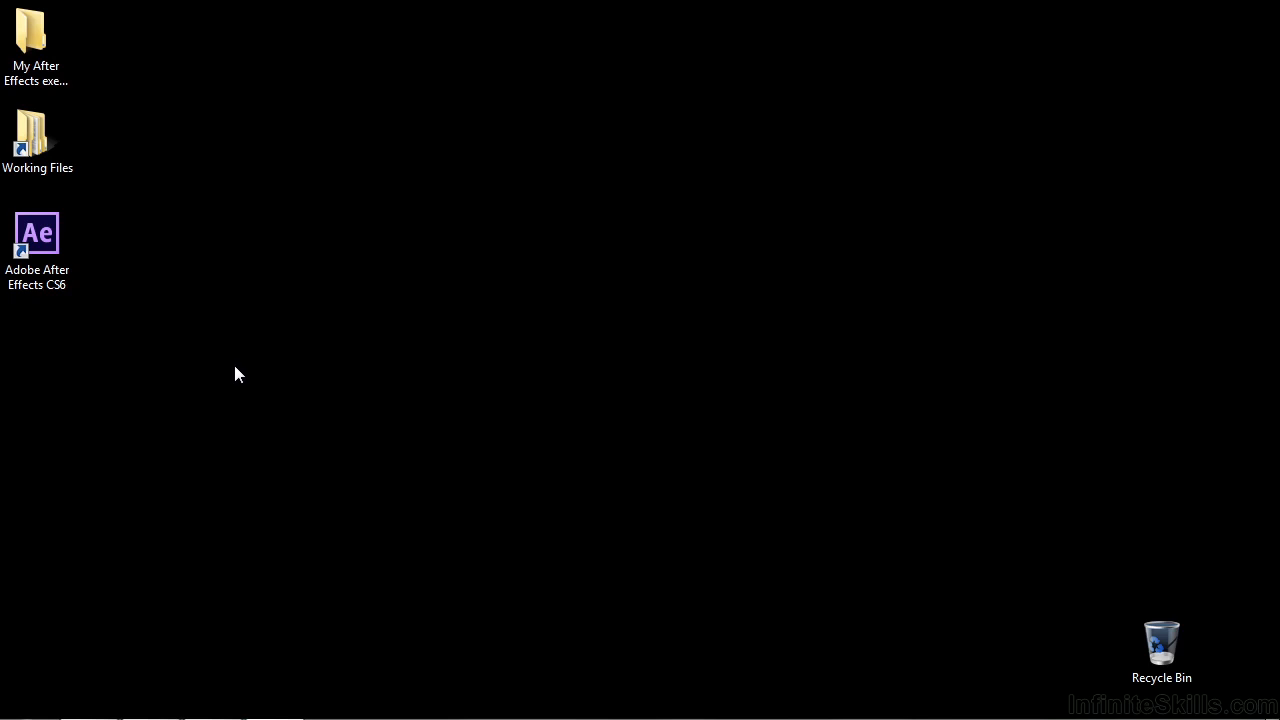
# Step: Launch Adobe After Effects CS6 and get to the empty untitled project
pyautogui.doubleClick(57, 262)
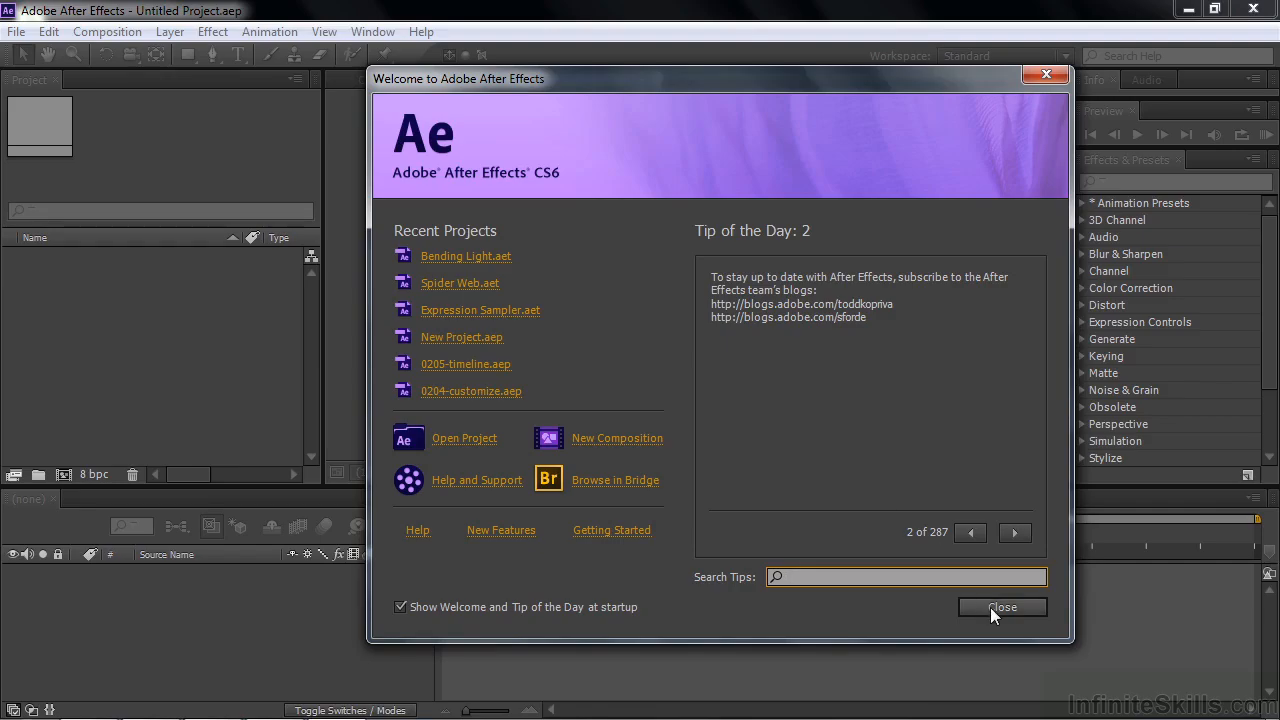
pyautogui.click(990, 607)
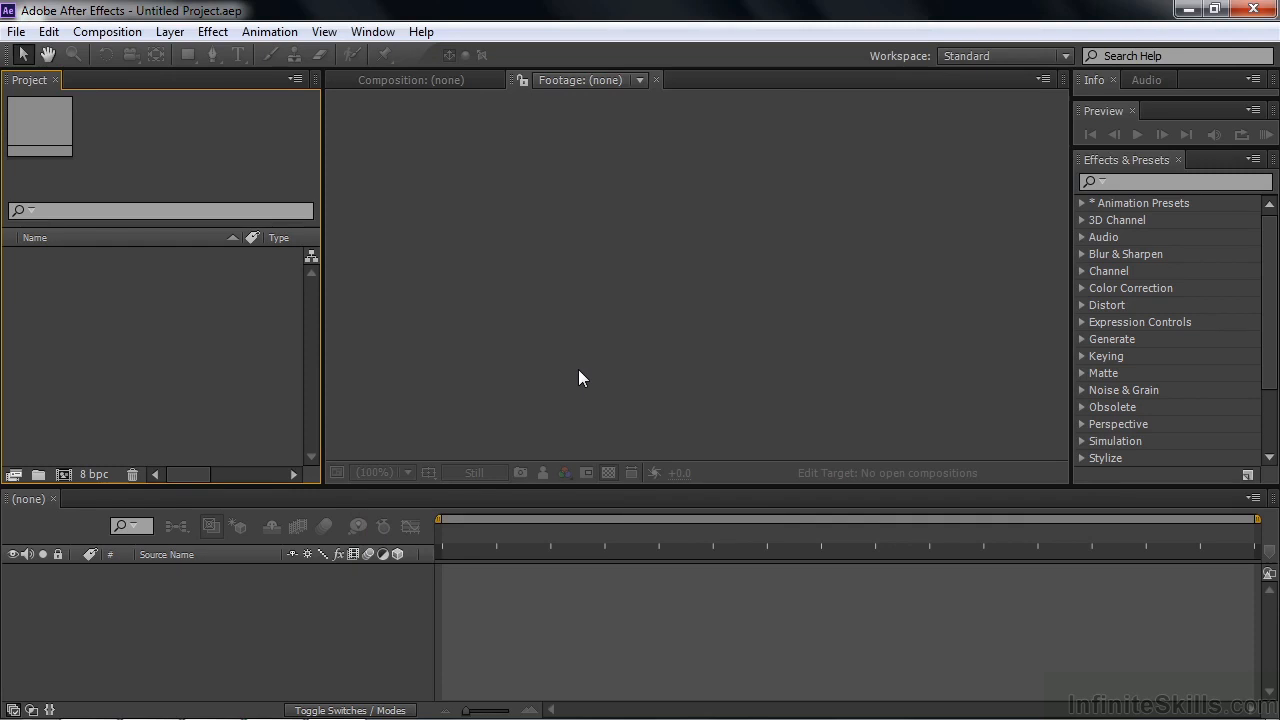
# Step: Start a file import and browse from the desktop through Working Files to the Digital Juice stock footage folder
pyautogui.click(16, 31)
pyautogui.moveTo(55, 272)
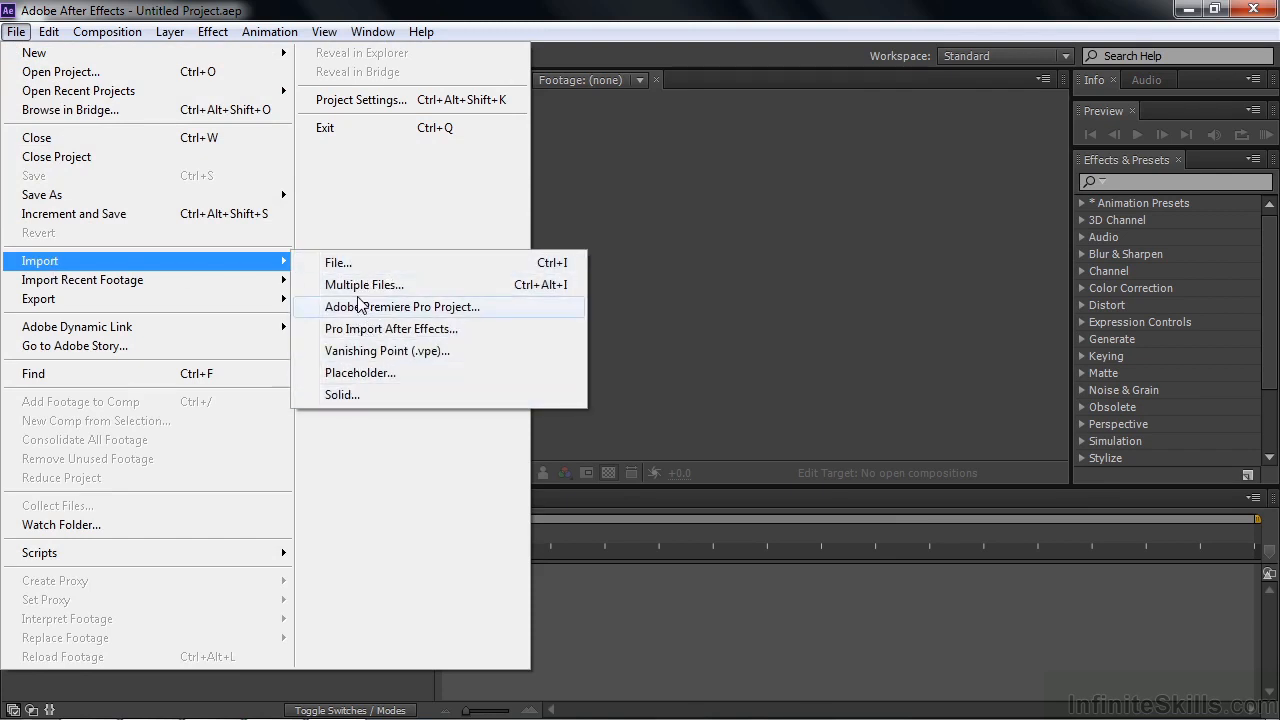
pyautogui.click(336, 263)
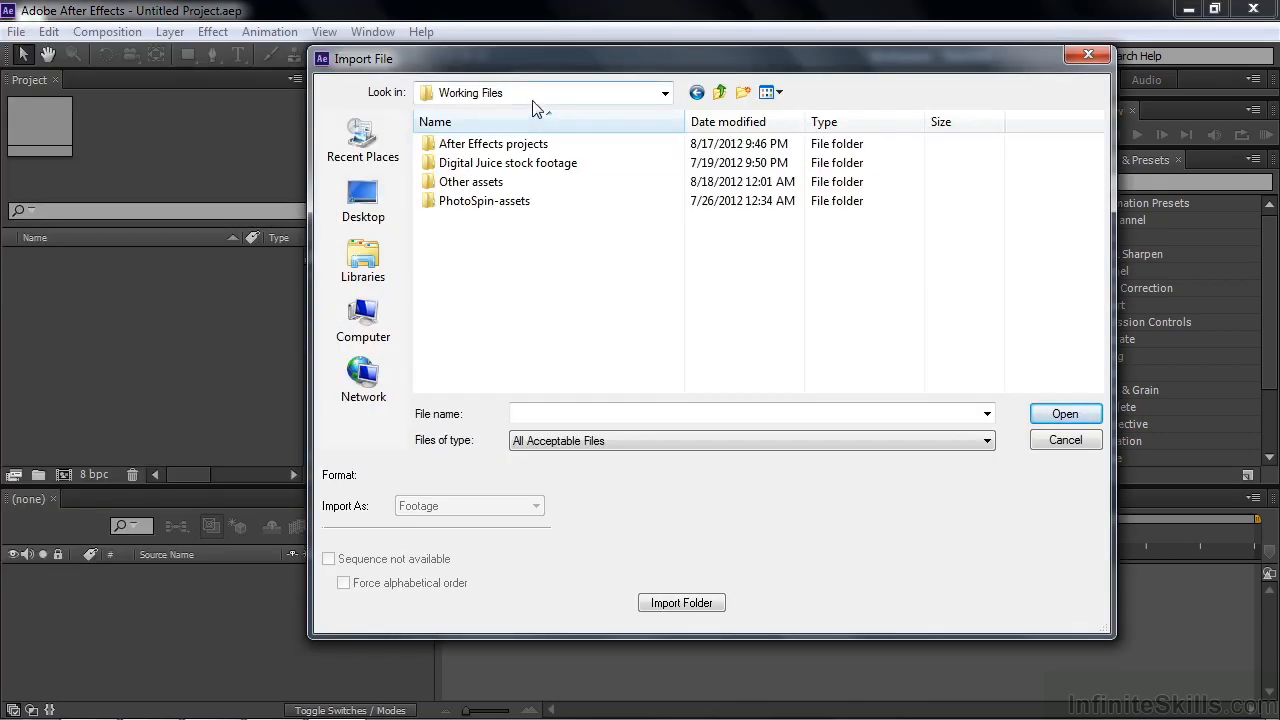
pyautogui.click(349, 200)
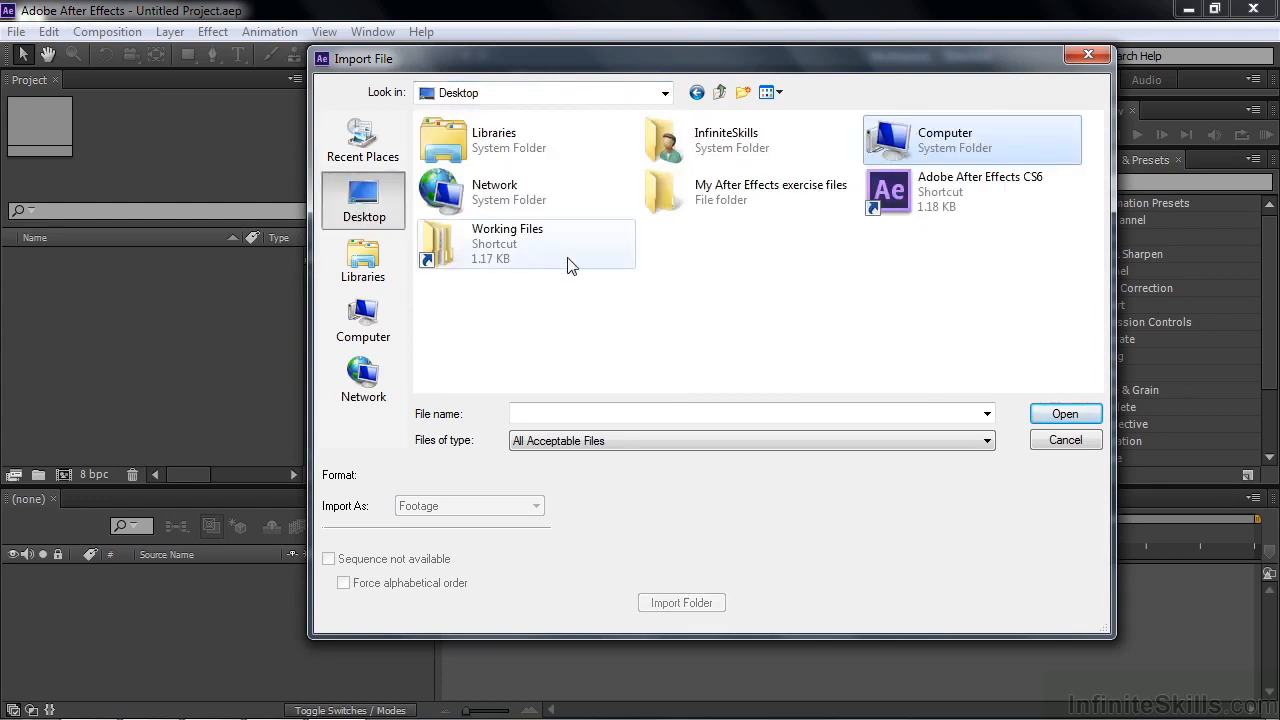
pyautogui.doubleClick(458, 252)
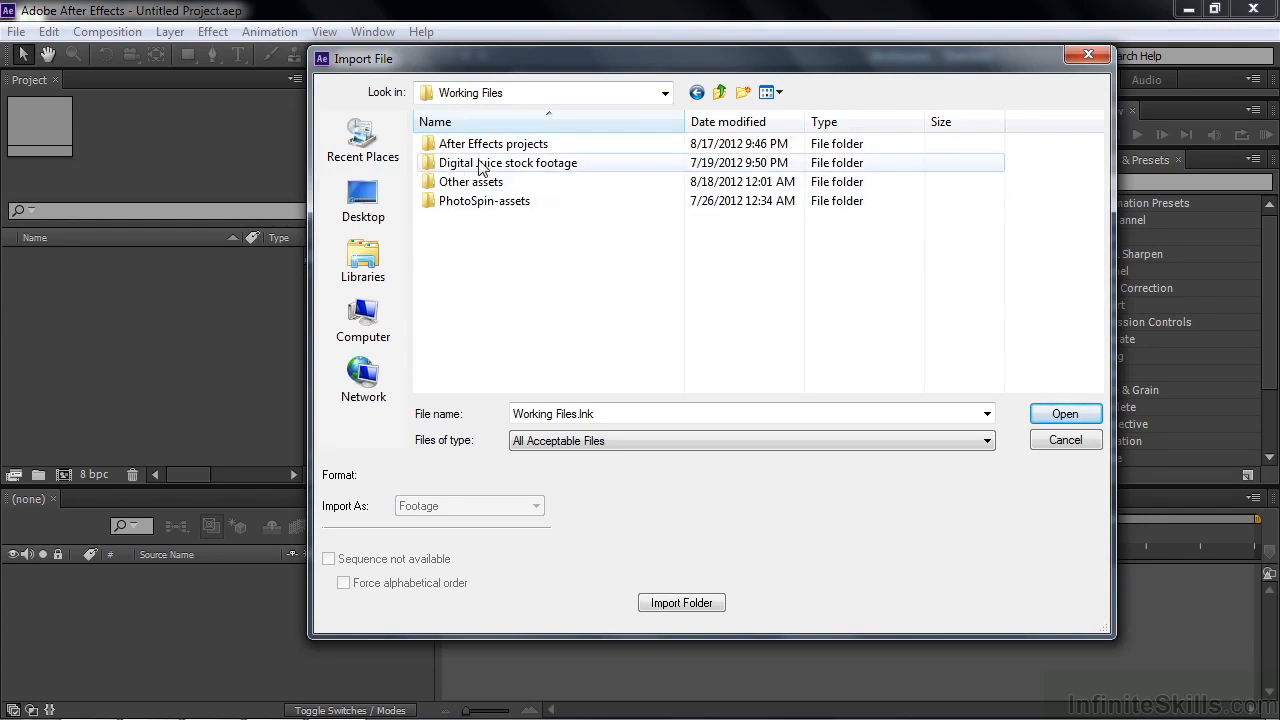
pyautogui.doubleClick(430, 165)
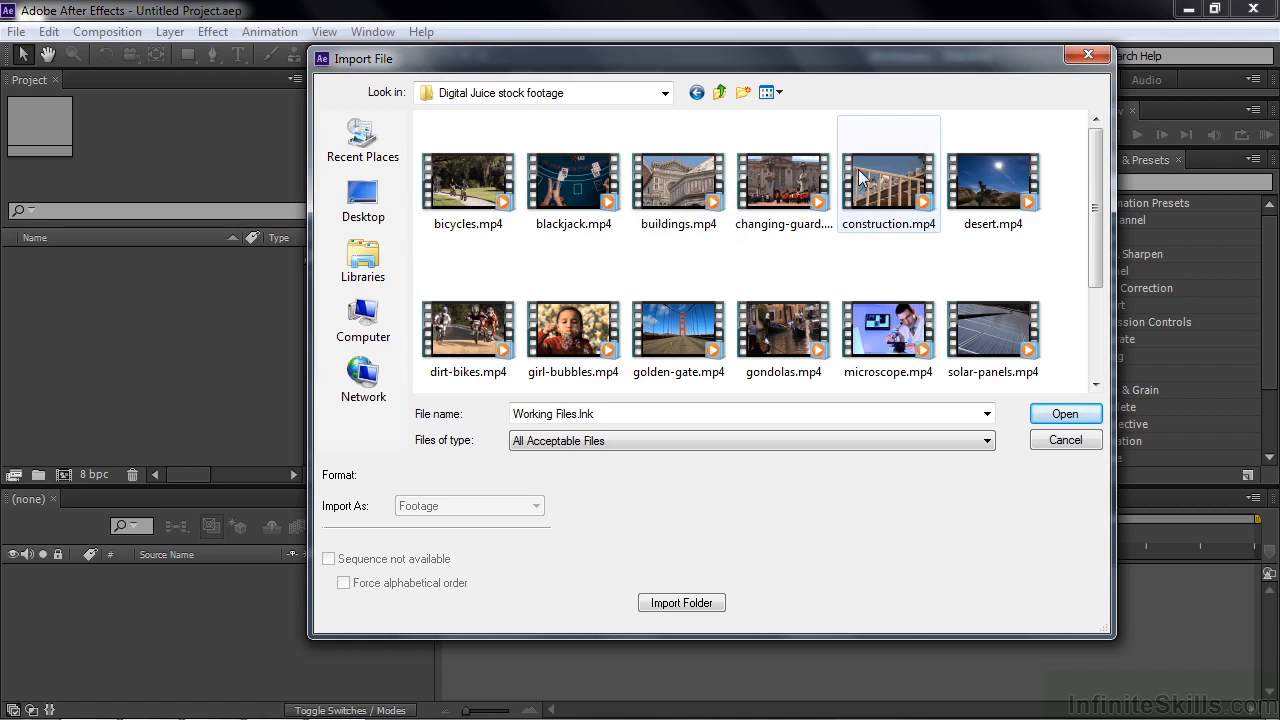
# Step: Try selecting the separate clips bicycles, buildings, construction, solar-panels, gondolas and girl-bubbles together, and clear that selection
pyautogui.click(455, 200)
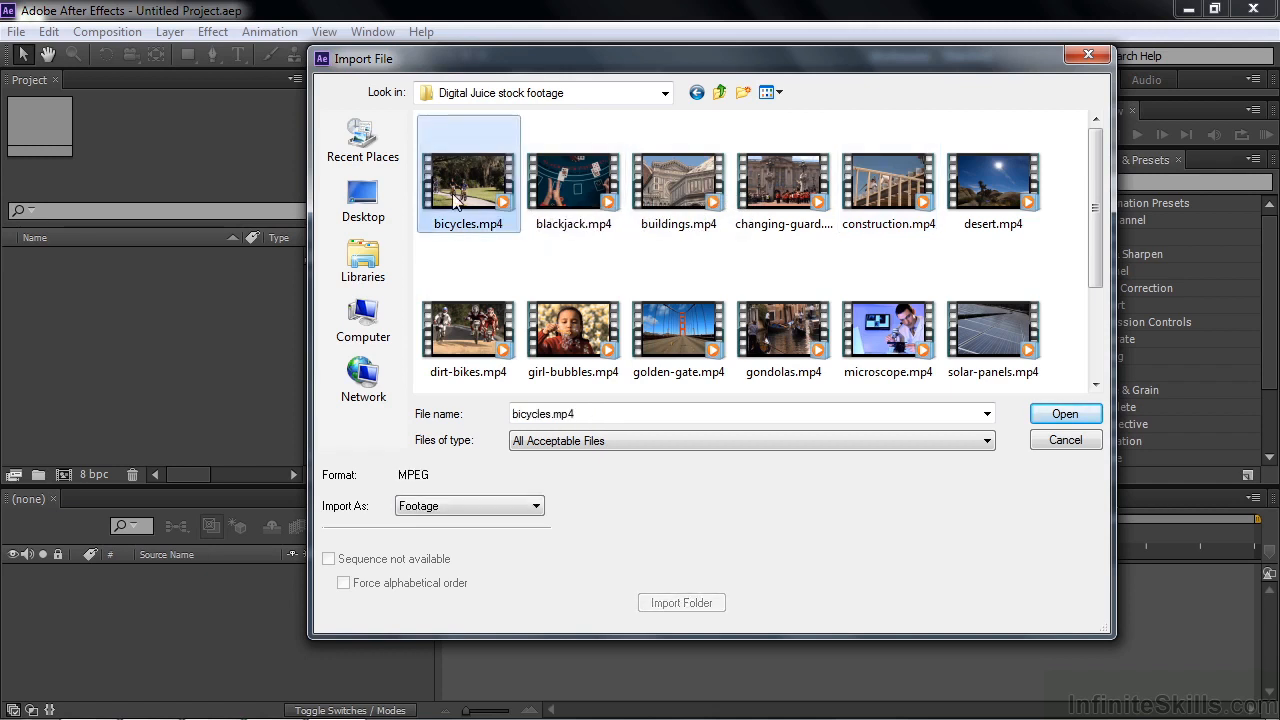
pyautogui.keyDown('ctrl'); pyautogui.click(672, 185); pyautogui.keyUp('ctrl')
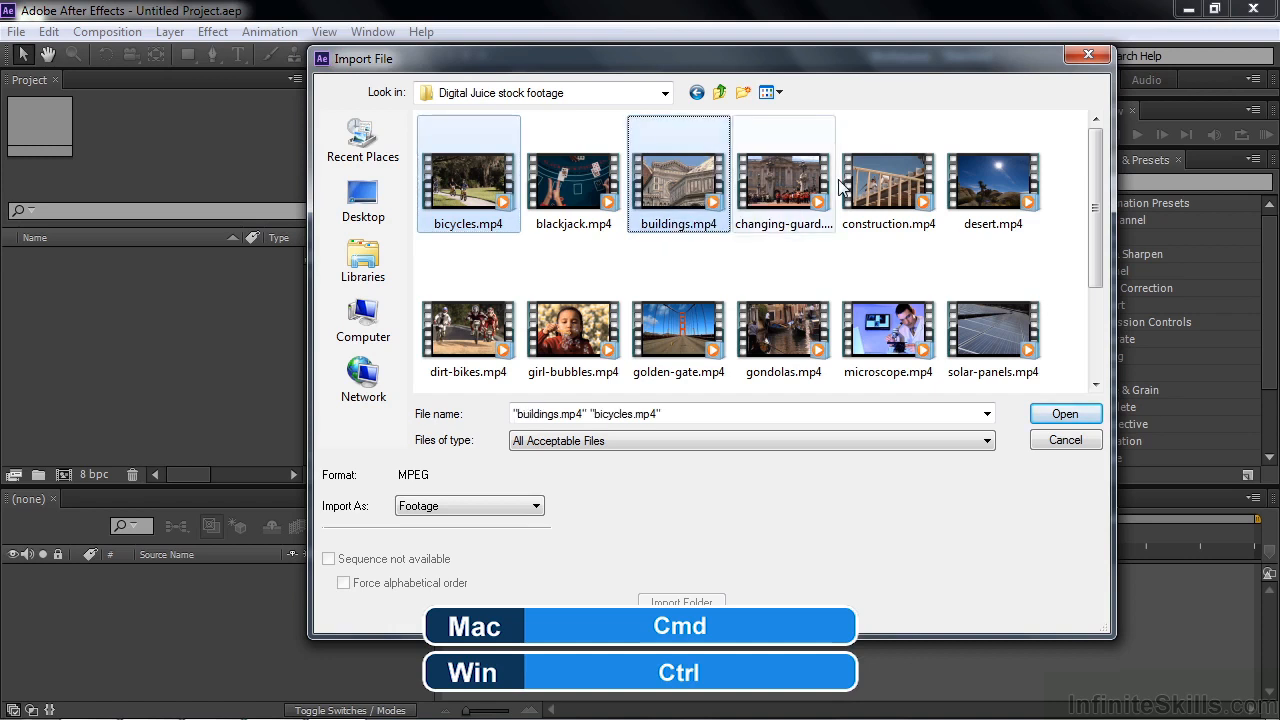
pyautogui.keyDown('ctrl'); pyautogui.click(898, 180); pyautogui.keyUp('ctrl')
pyautogui.keyDown('ctrl'); pyautogui.click(1003, 322); pyautogui.keyUp('ctrl')
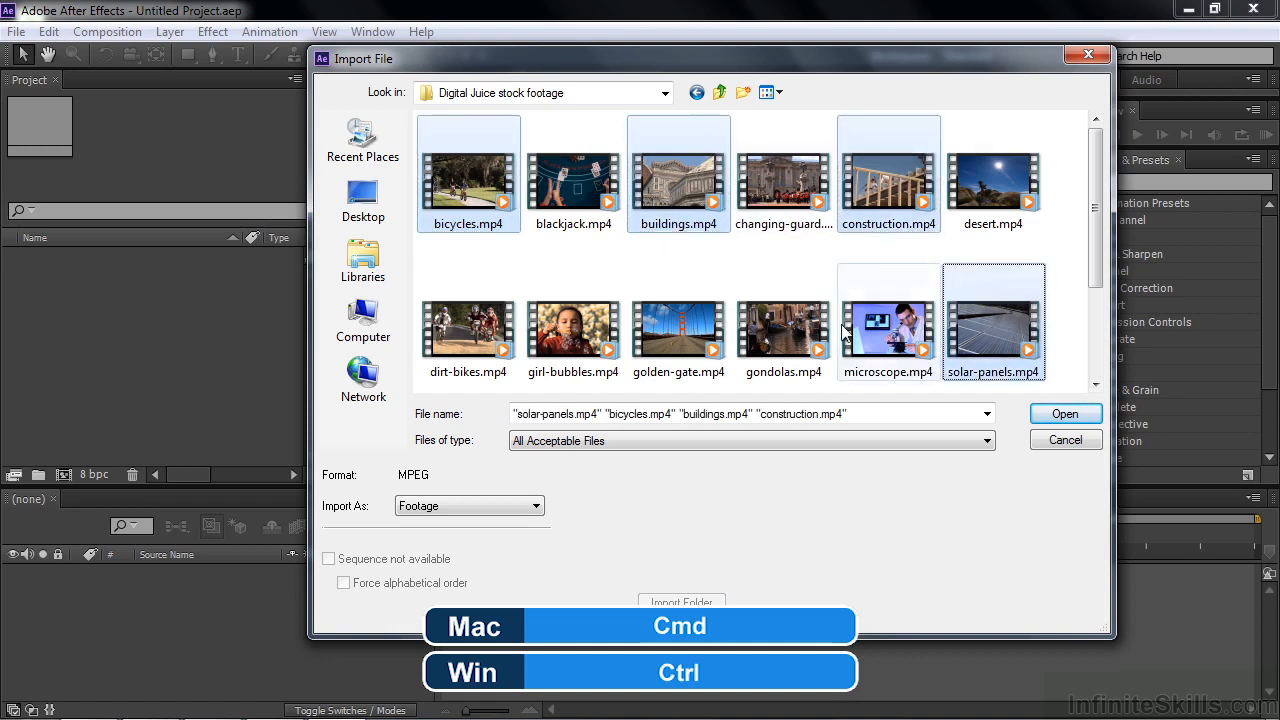
pyautogui.keyDown('ctrl'); pyautogui.click(780, 340); pyautogui.keyUp('ctrl')
pyautogui.keyDown('ctrl'); pyautogui.click(588, 343); pyautogui.keyUp('ctrl')
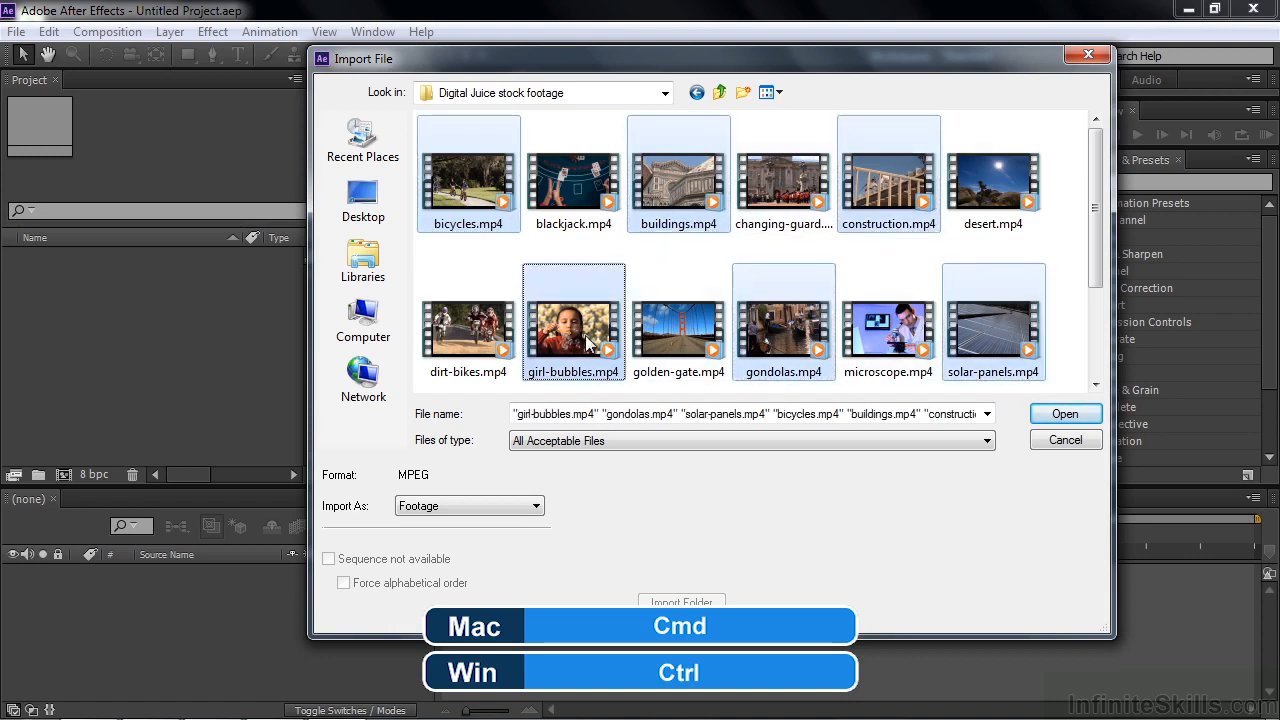
pyautogui.click(485, 270)
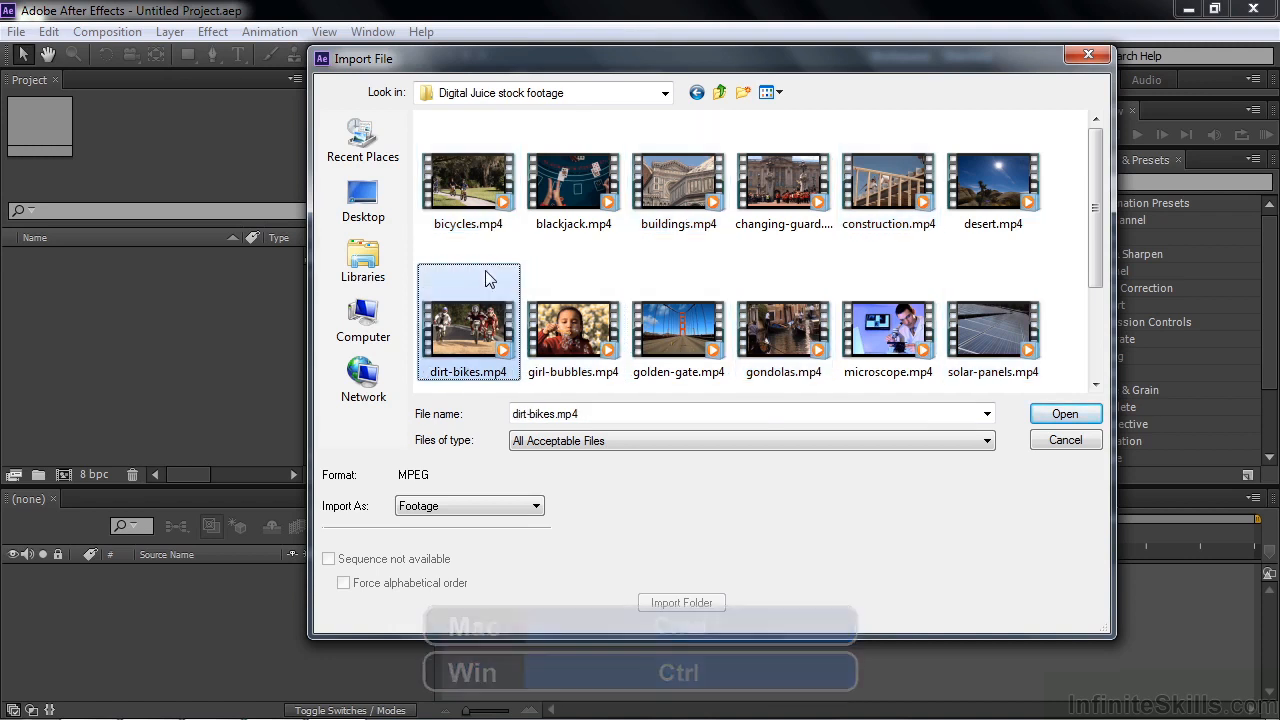
# Step: Try selecting the whole range of clips from bicycles.mp4 to solar-panels.mp4, and deselect them
pyautogui.click(472, 197)
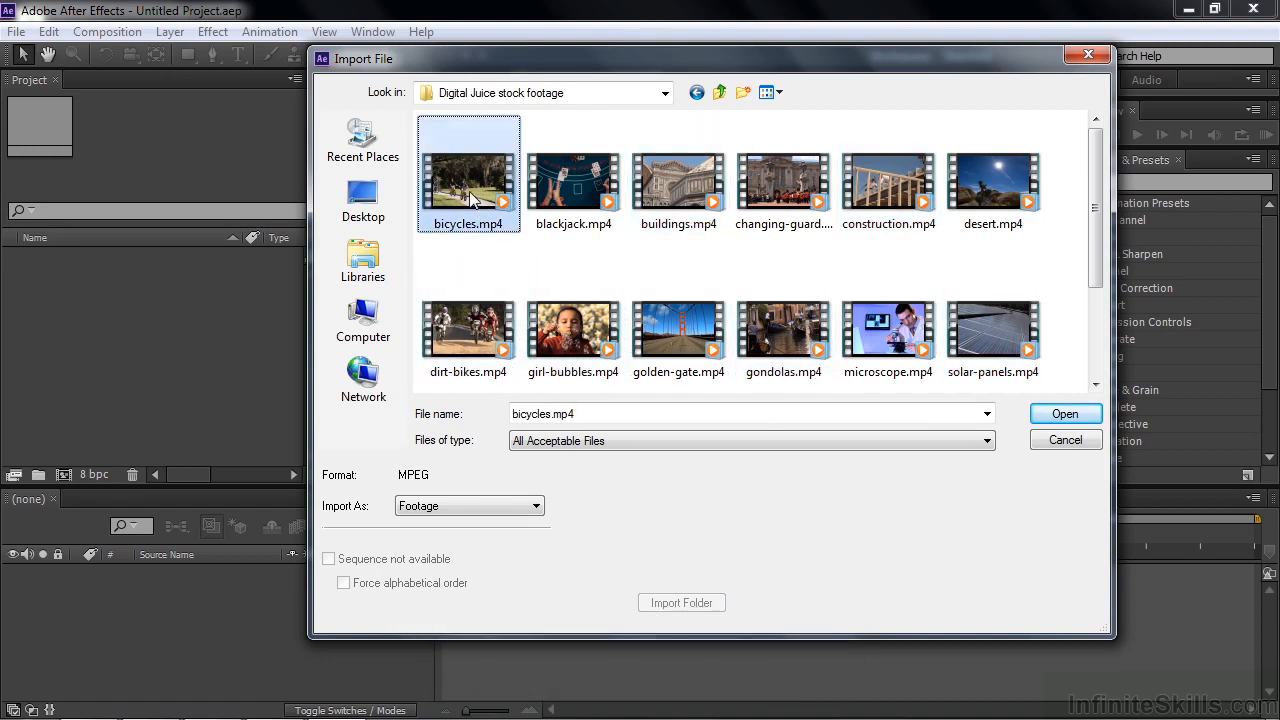
pyautogui.keyDown('shift'); pyautogui.click(994, 341); pyautogui.keyUp('shift')
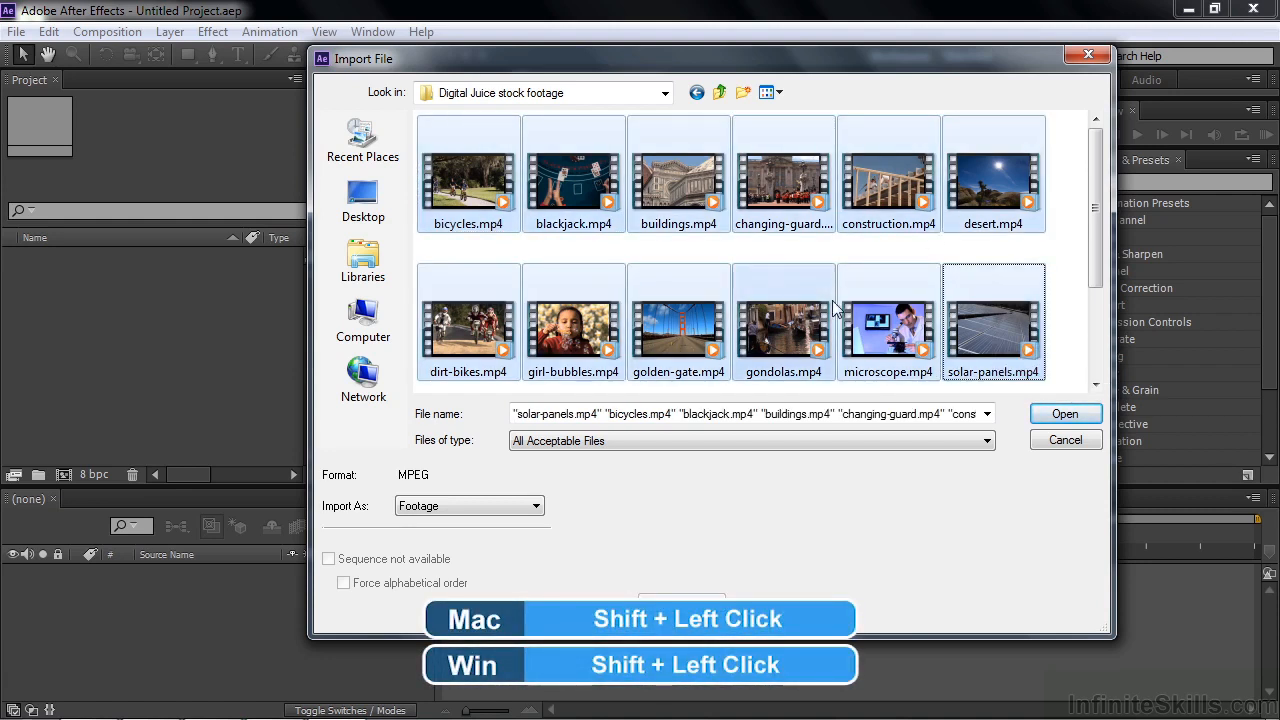
pyautogui.click(555, 252)
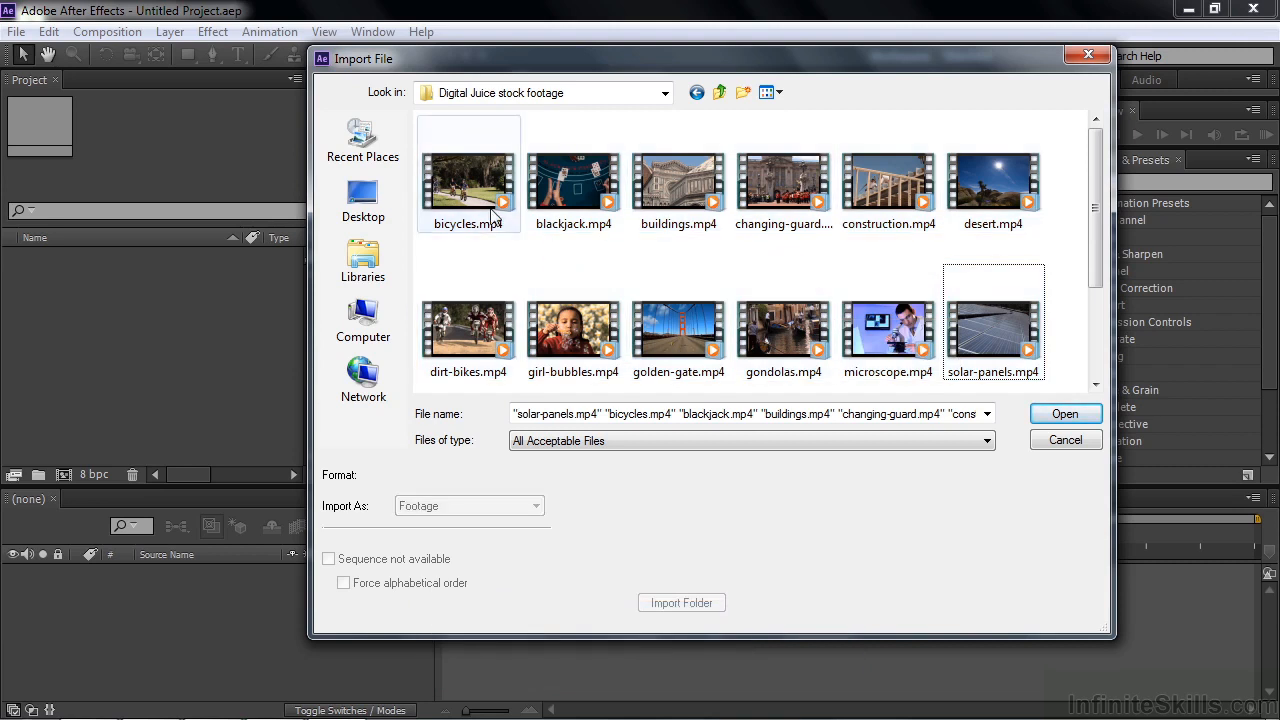
pyautogui.click(484, 200)
pyautogui.keyDown('ctrl'); pyautogui.click(700, 210); pyautogui.keyUp('ctrl')
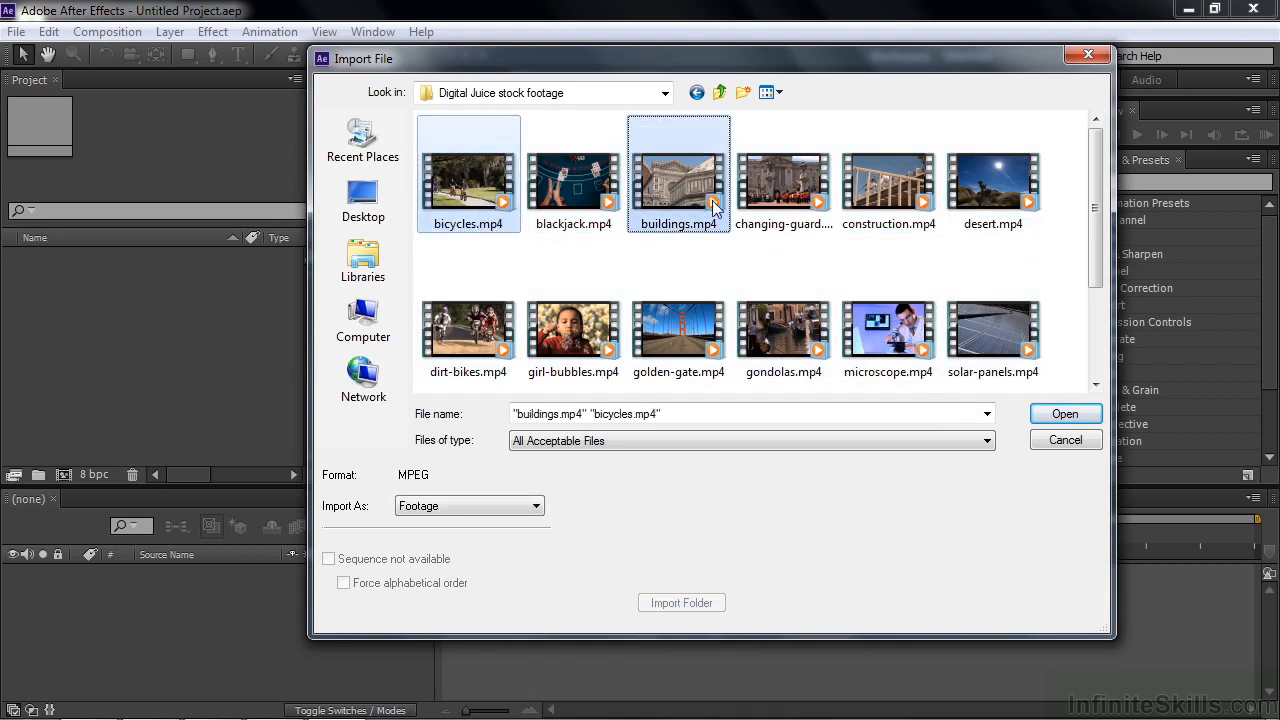
pyautogui.keyDown('ctrl'); pyautogui.click(875, 195); pyautogui.keyUp('ctrl')
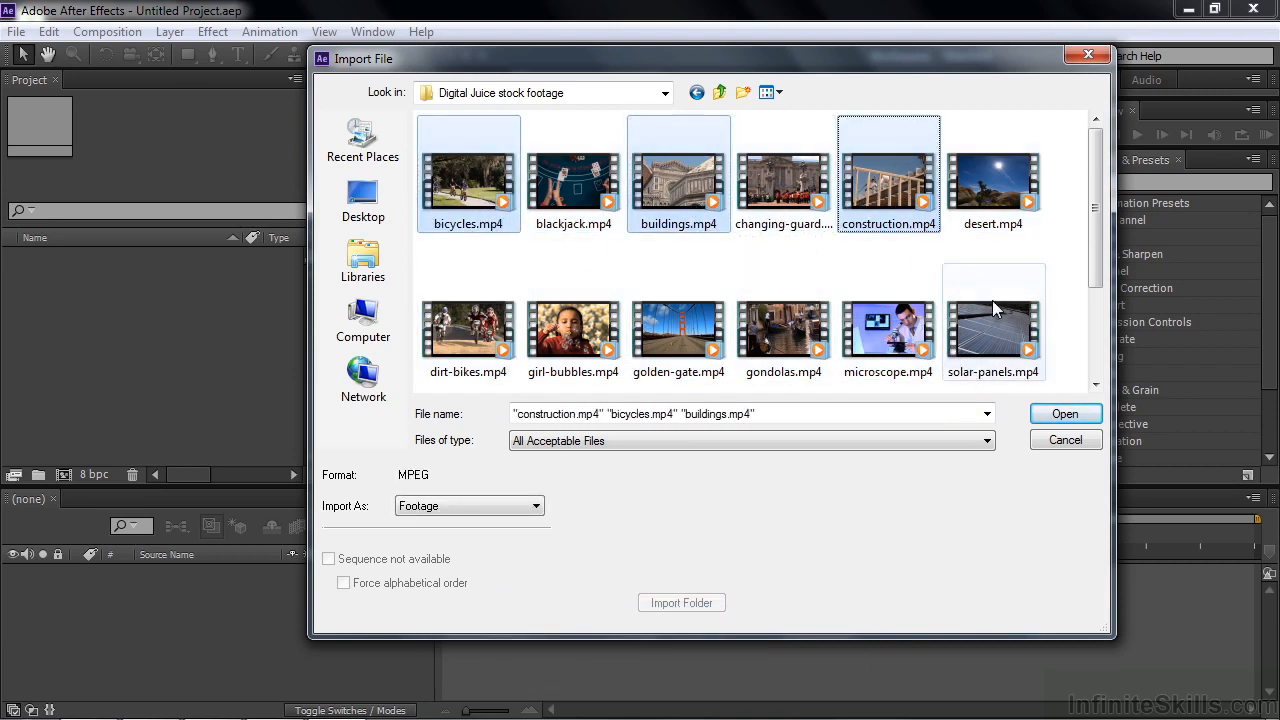
pyautogui.click(606, 254)
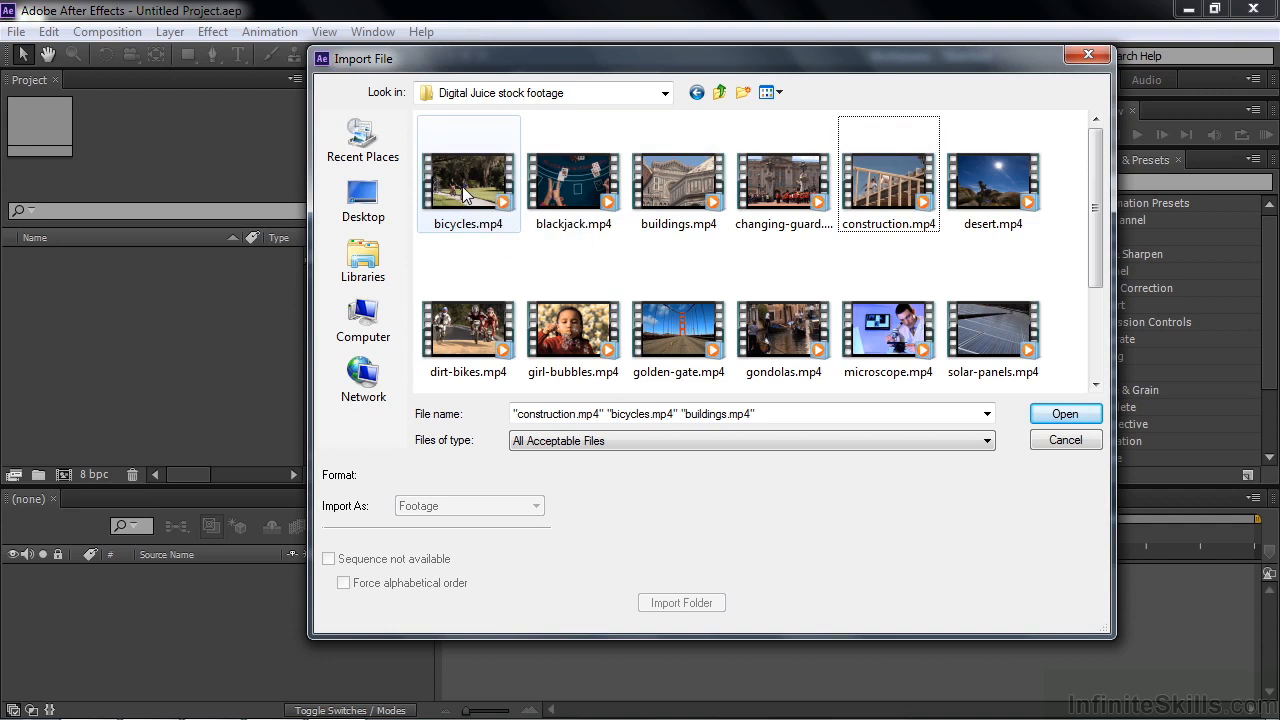
# Step: Import bicycles.mp4, buildings.mp4 and construction.mp4 together as Footage
pyautogui.click(463, 188)
pyautogui.keyDown('ctrl'); pyautogui.click(716, 198); pyautogui.keyUp('ctrl')
pyautogui.keyDown('ctrl'); pyautogui.click(876, 205); pyautogui.keyUp('ctrl')
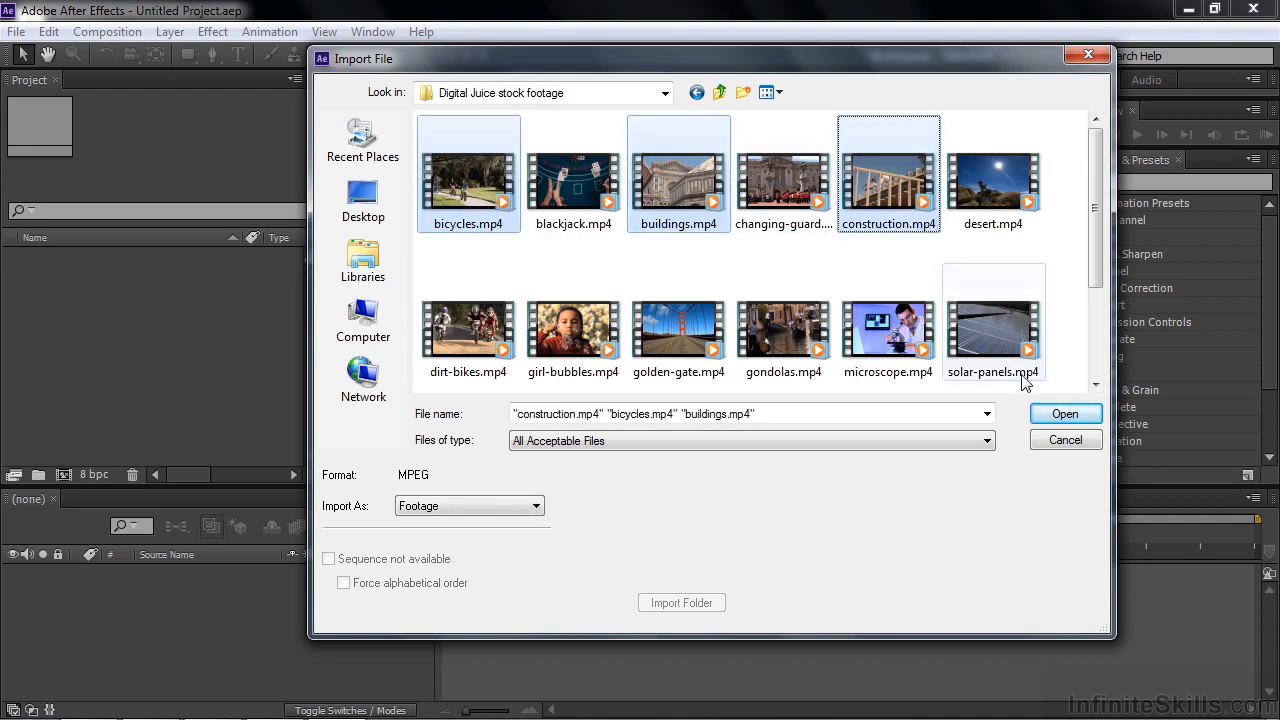
pyautogui.click(506, 508)
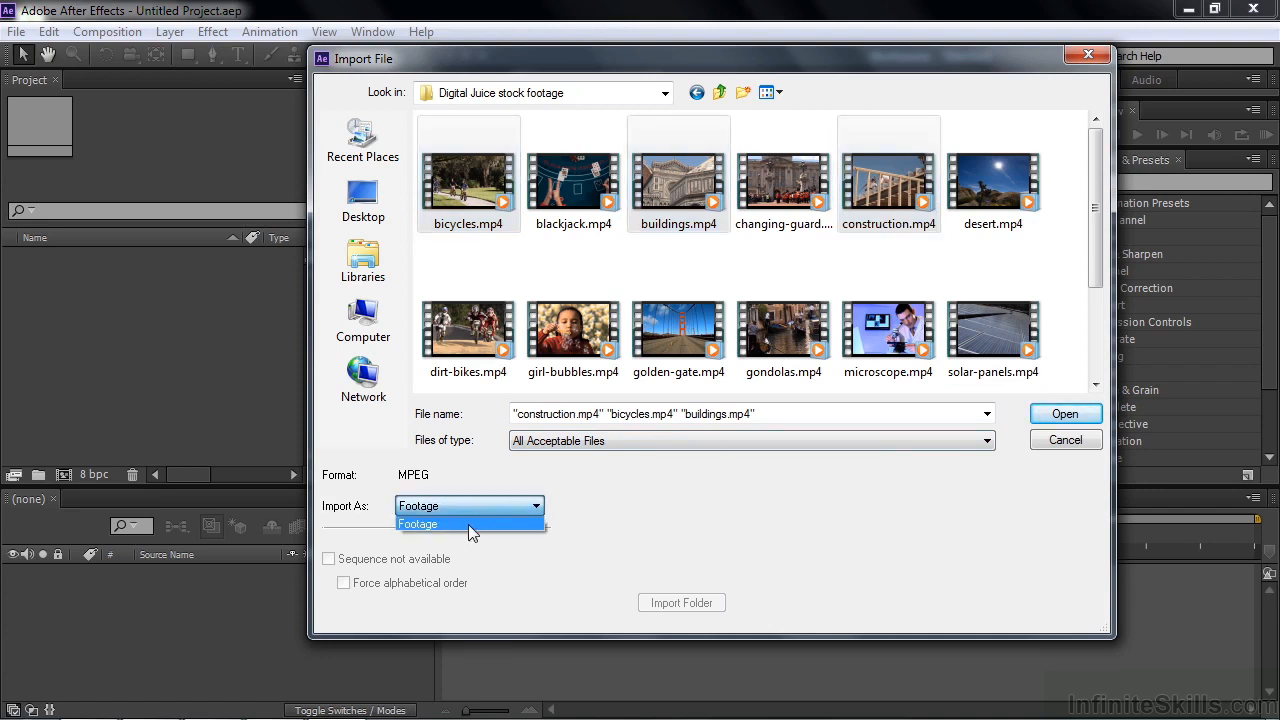
pyautogui.click(470, 525)
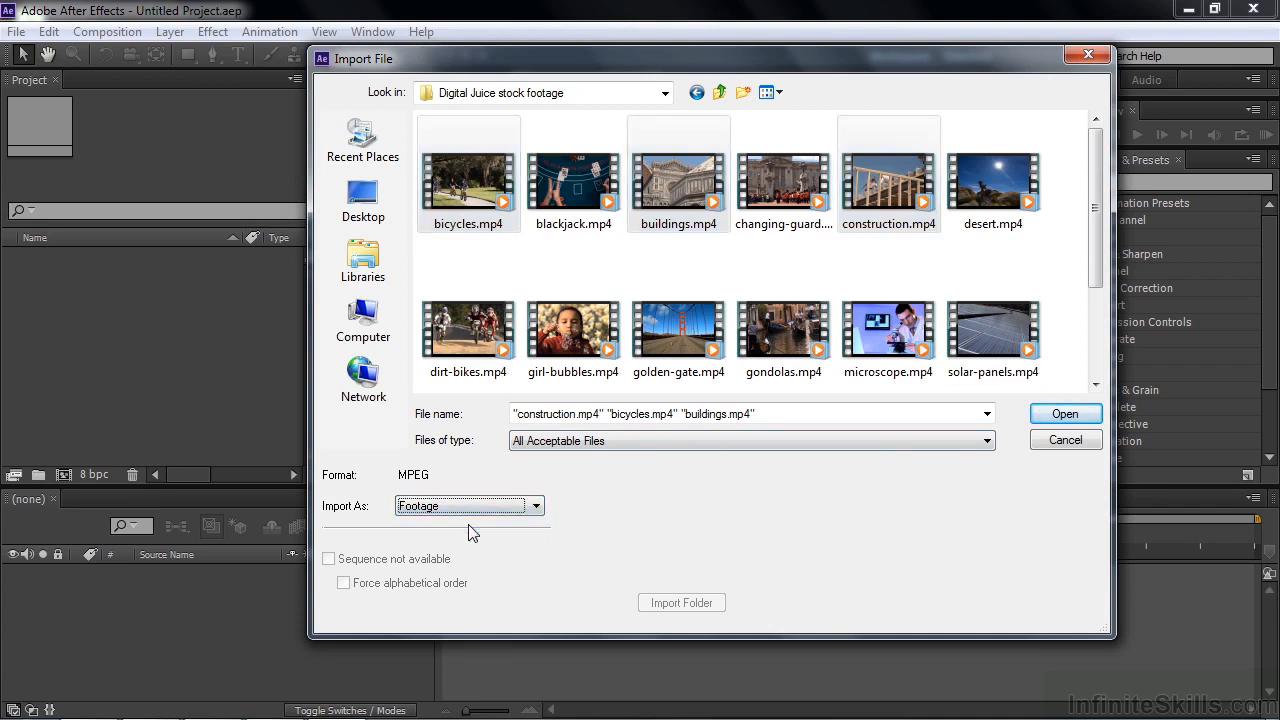
pyautogui.click(1065, 413)
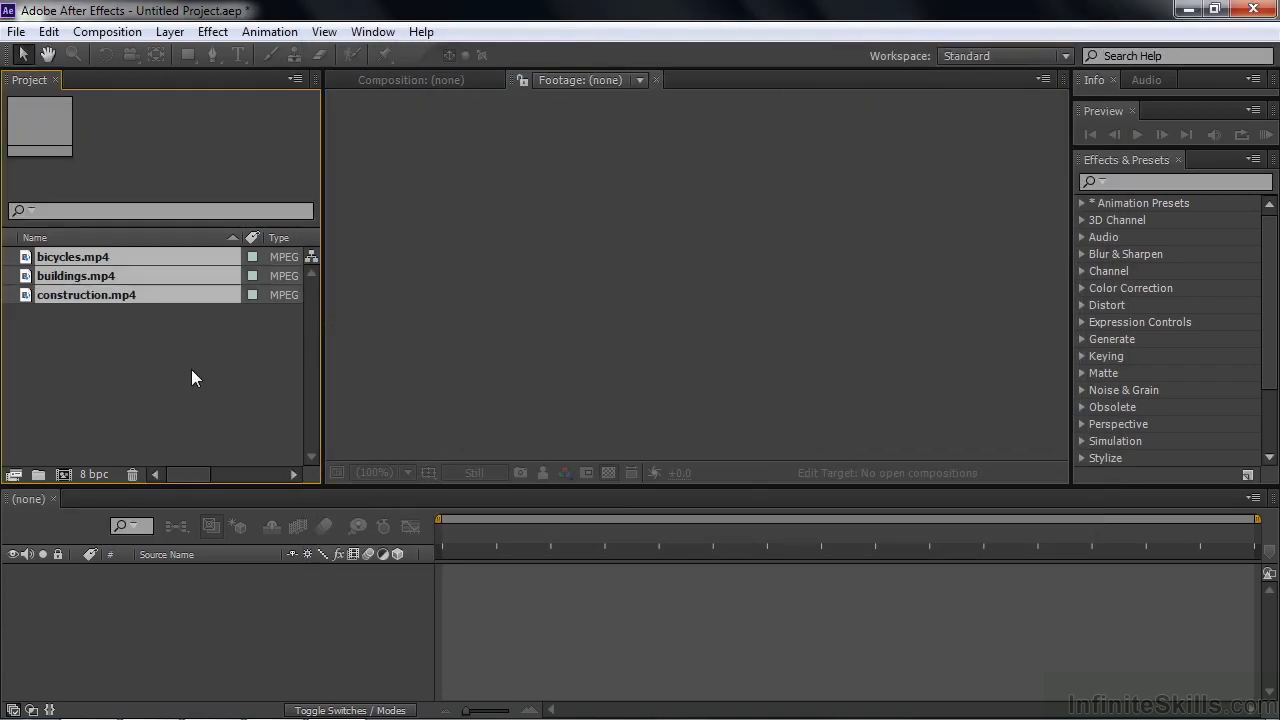
# Step: Open bicycles.mp4 from the project in the footage viewer, play a short part of it, and deselect the clip
pyautogui.click(131, 340)
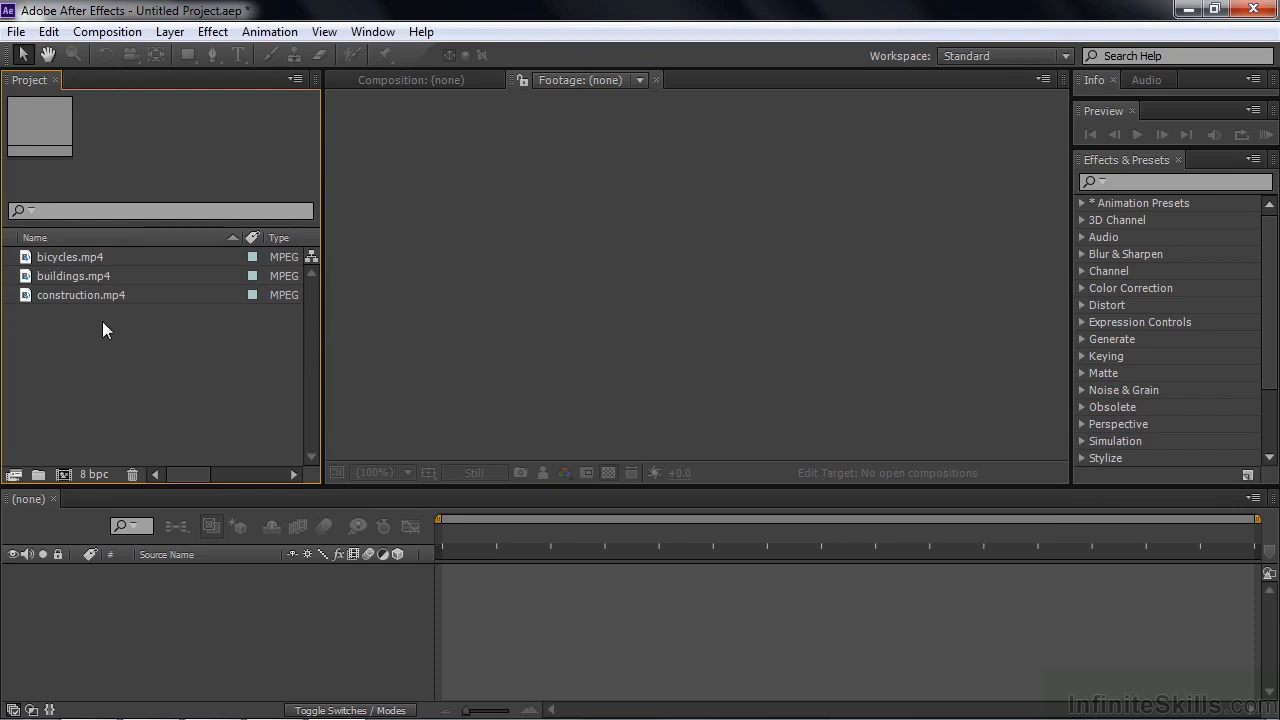
pyautogui.click(29, 261)
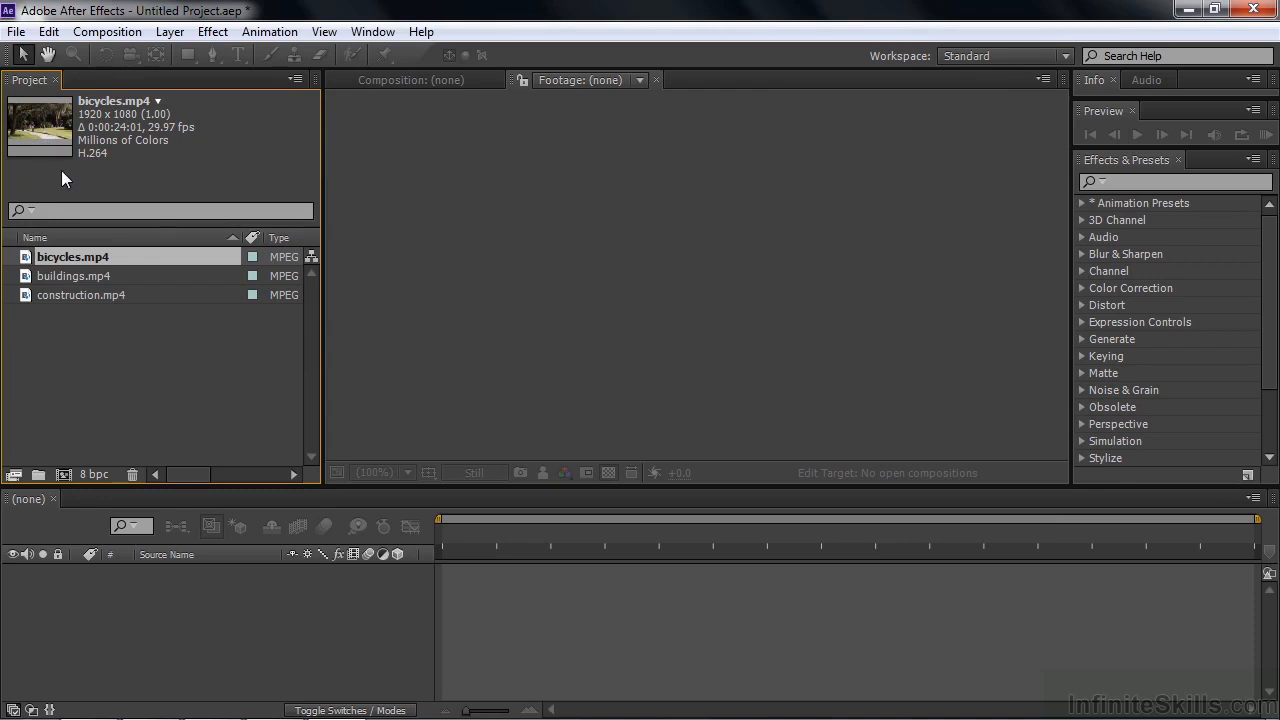
pyautogui.doubleClick(24, 259)
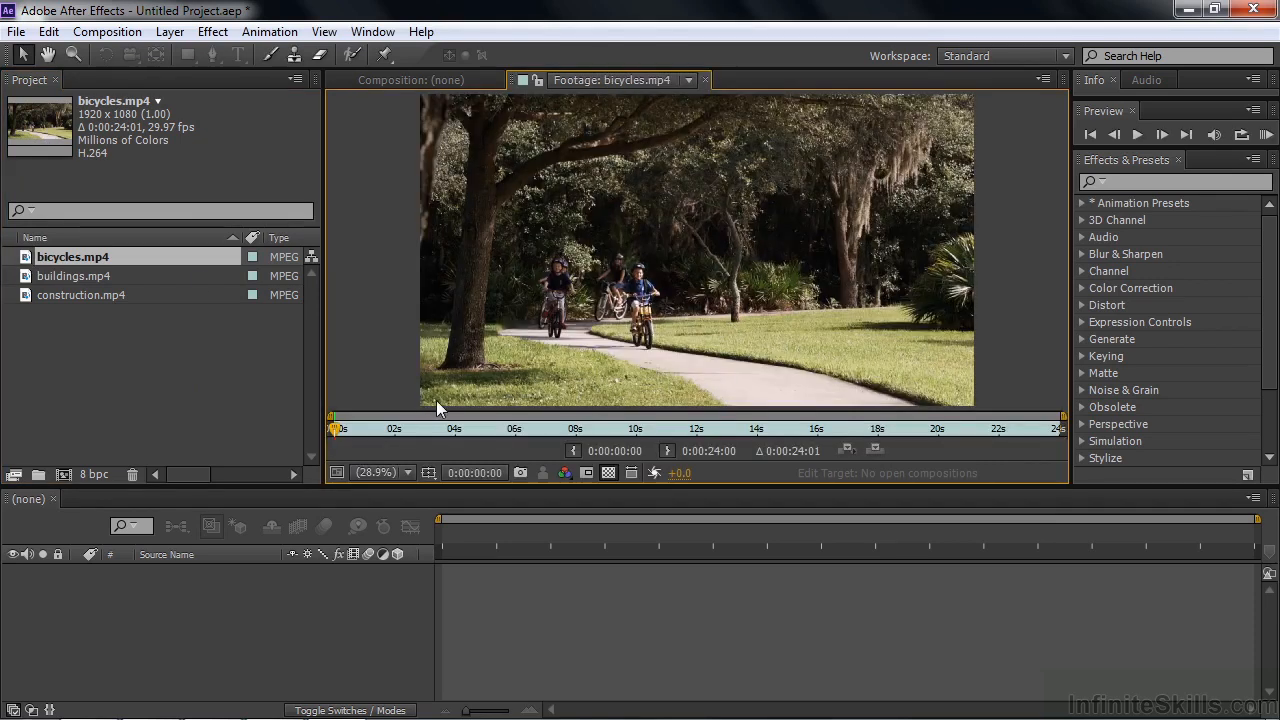
pyautogui.press('space')
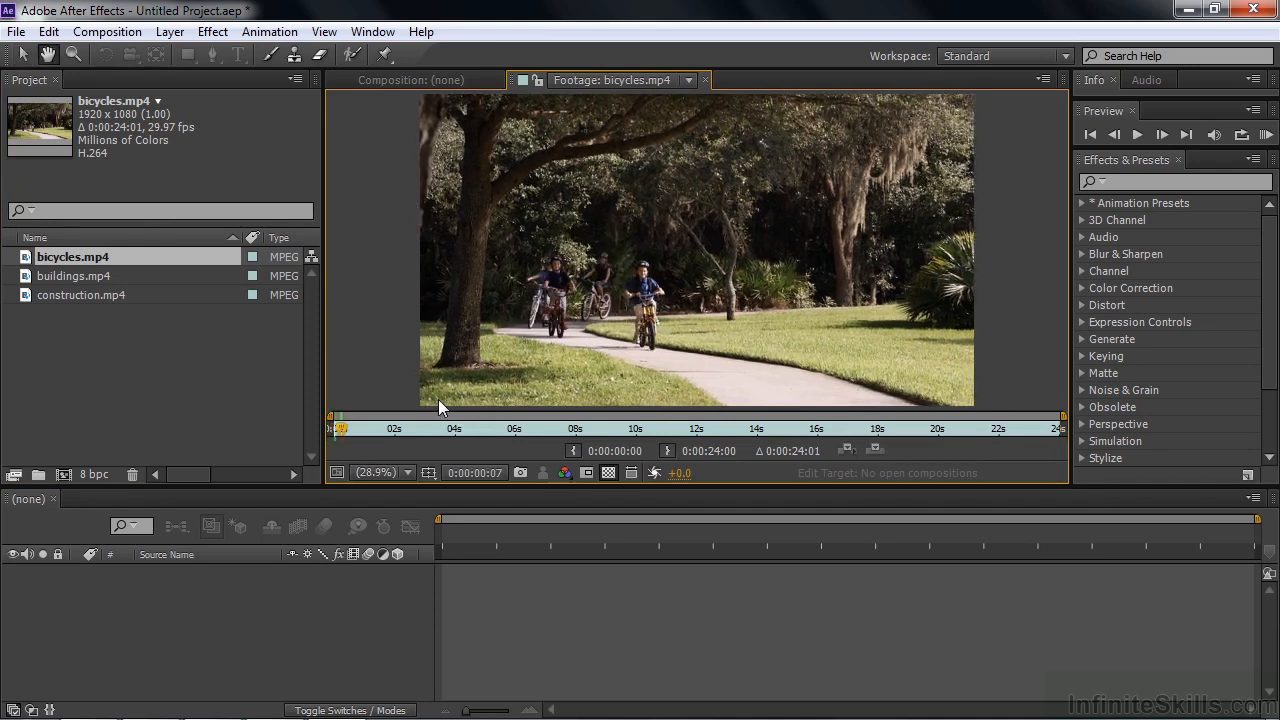
pyautogui.press('space')
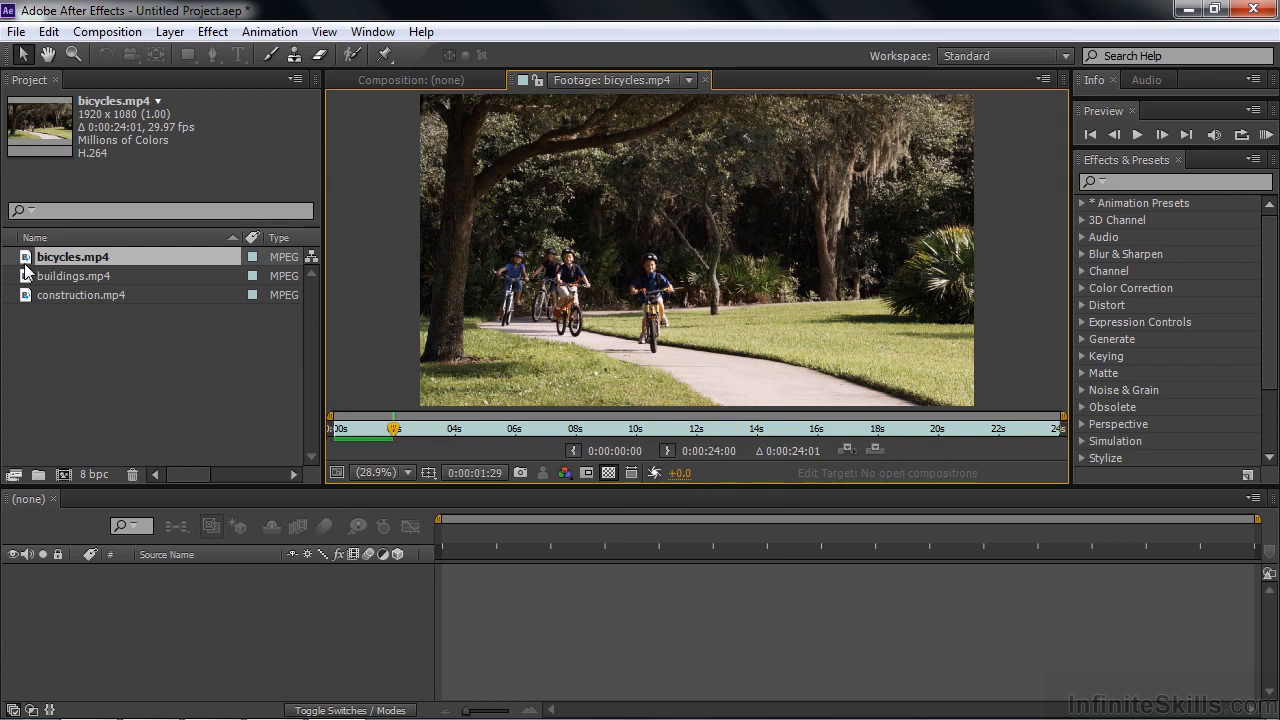
pyautogui.click(22, 374)
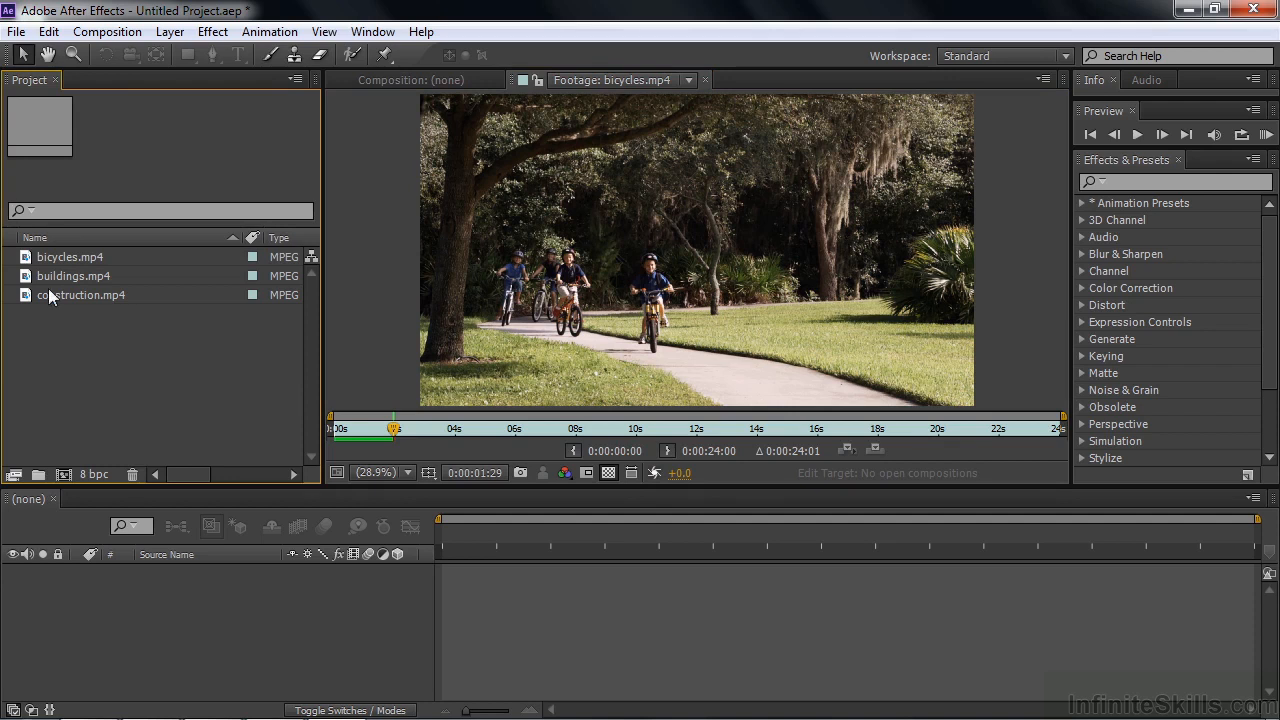
pyautogui.click(16, 31)
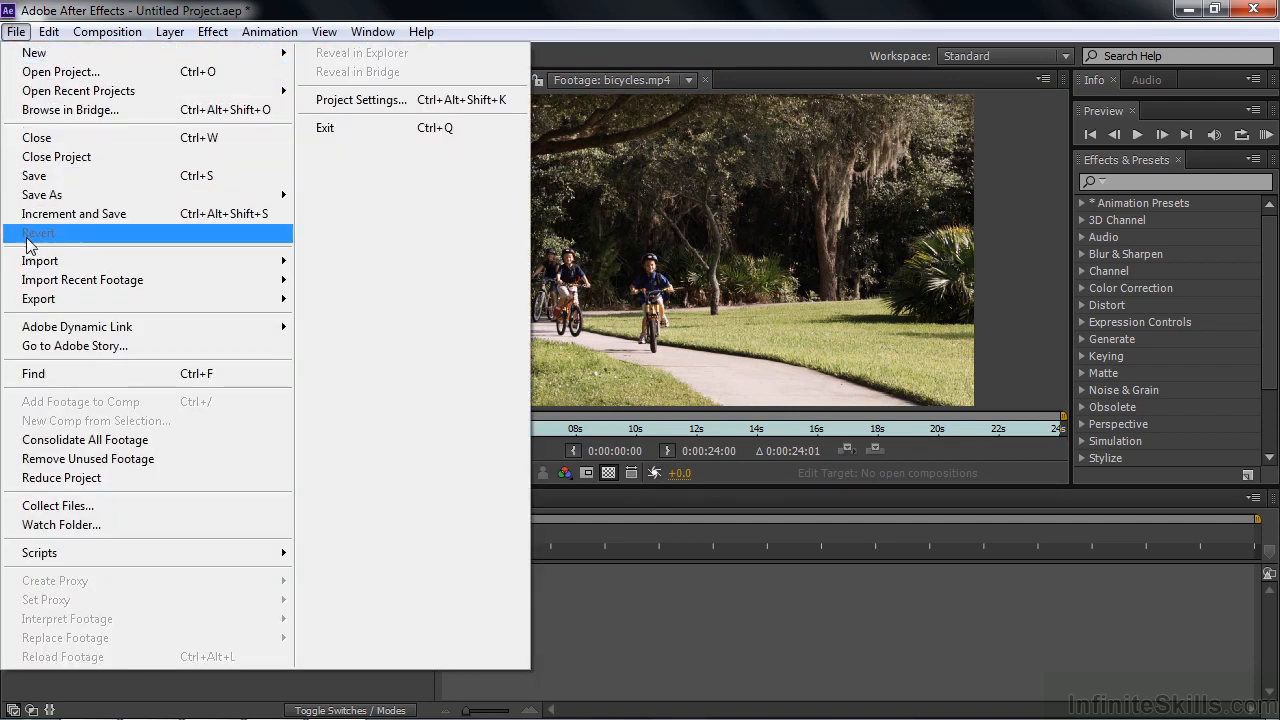
pyautogui.moveTo(30, 263)
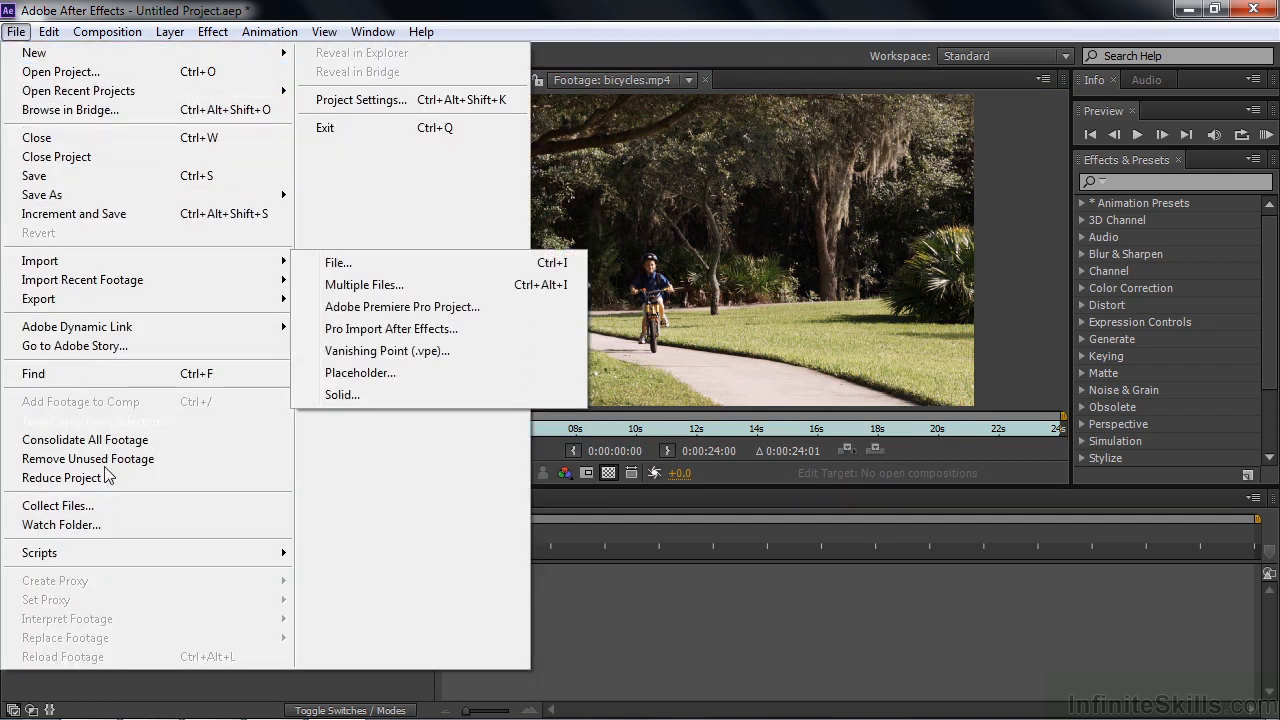
pyautogui.click(572, 649)
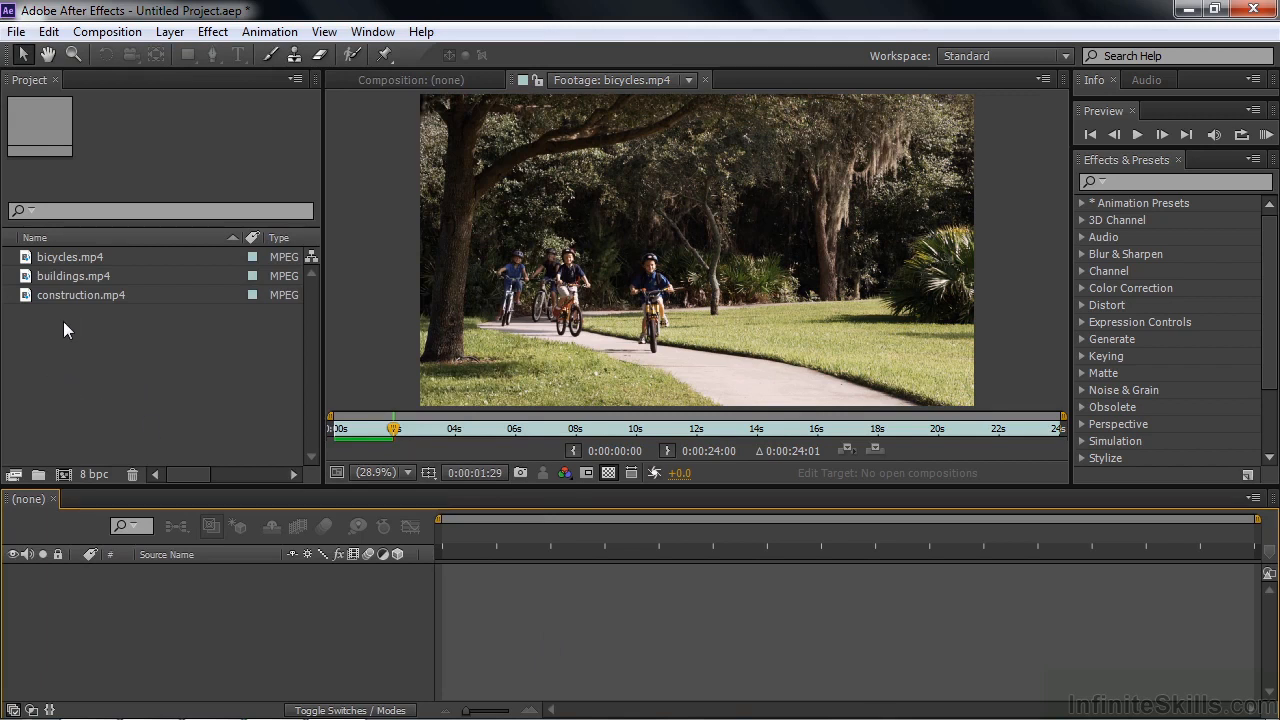
# Step: Import music.wav from the Other assets folder inside Working Files
pyautogui.doubleClick(22, 355)
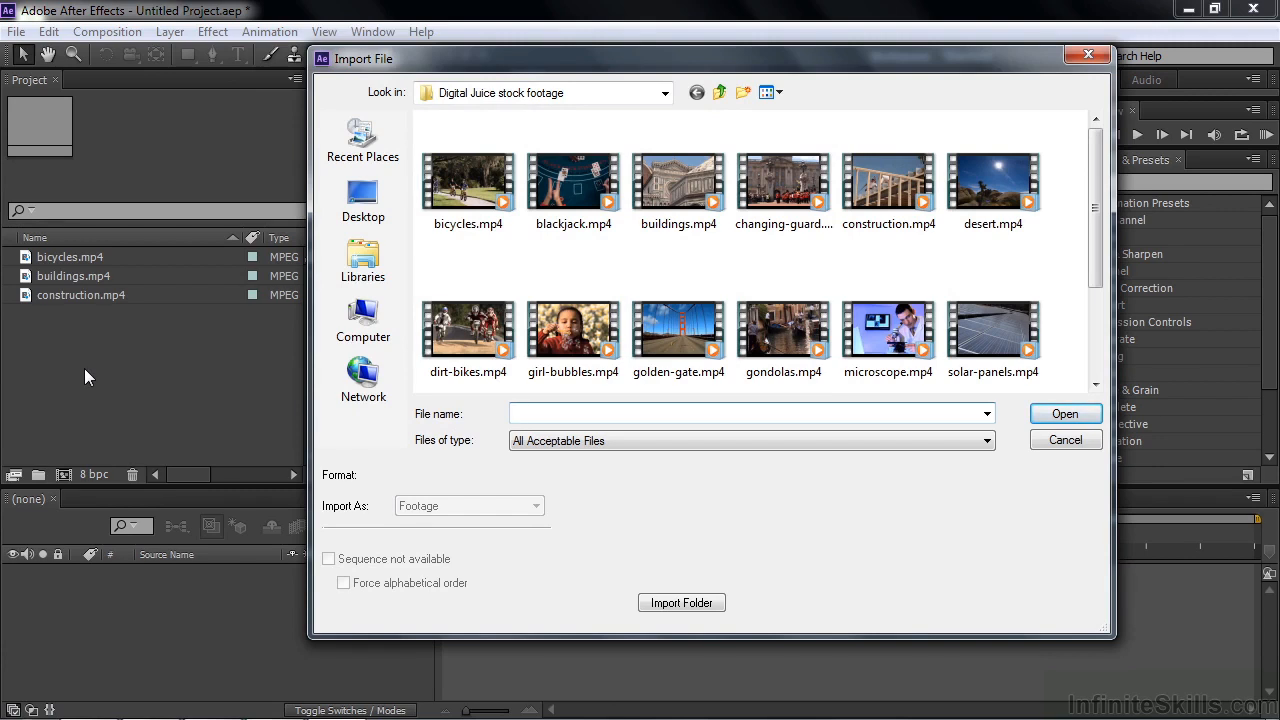
pyautogui.click(719, 92)
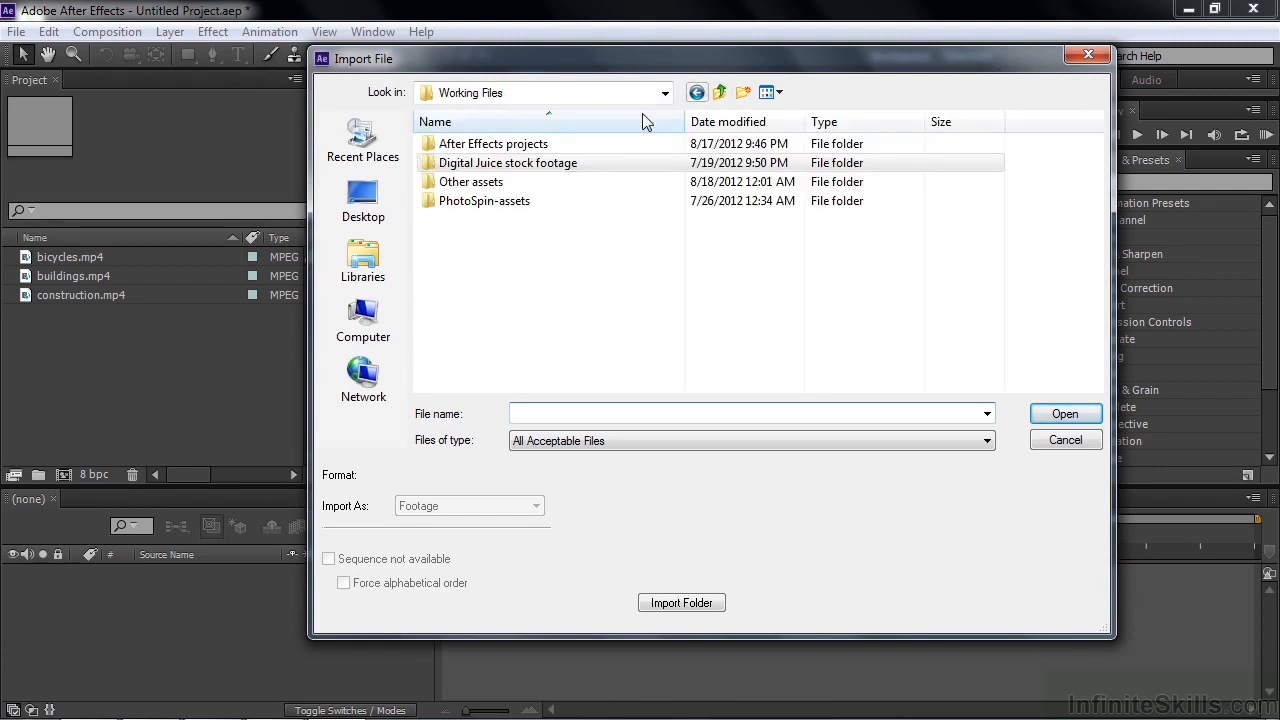
pyautogui.doubleClick(446, 190)
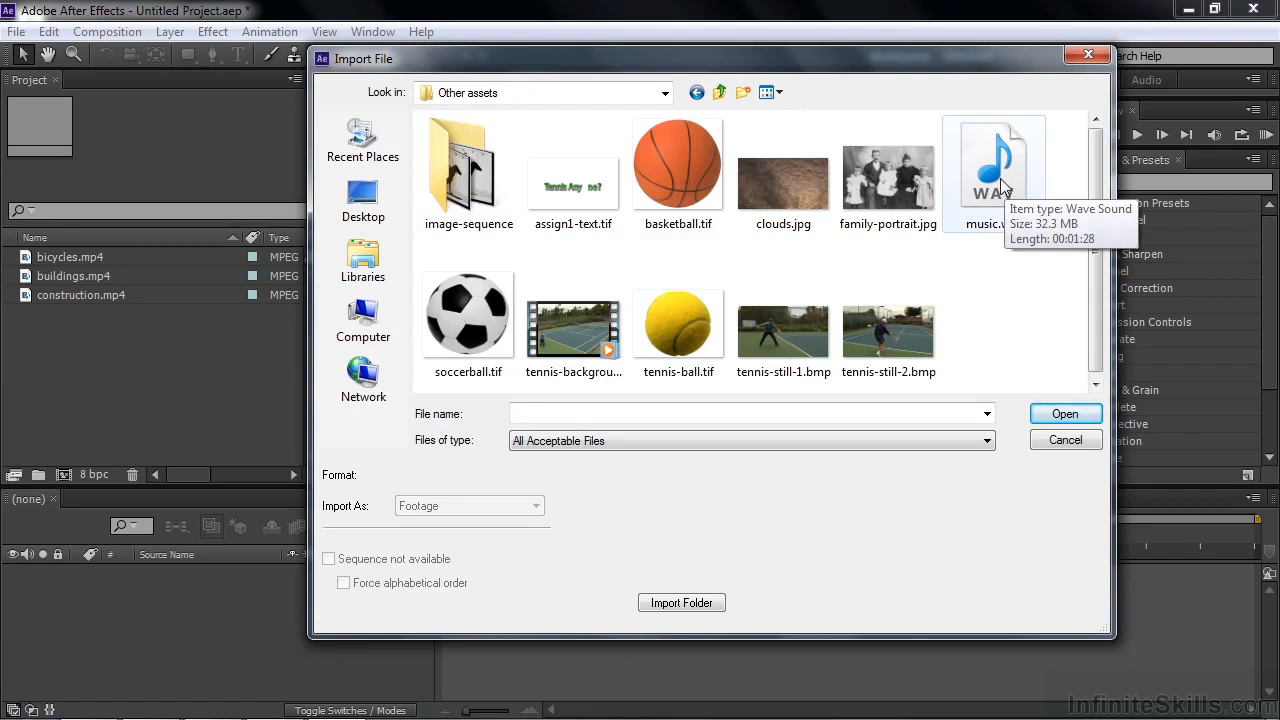
pyautogui.doubleClick(1000, 182)
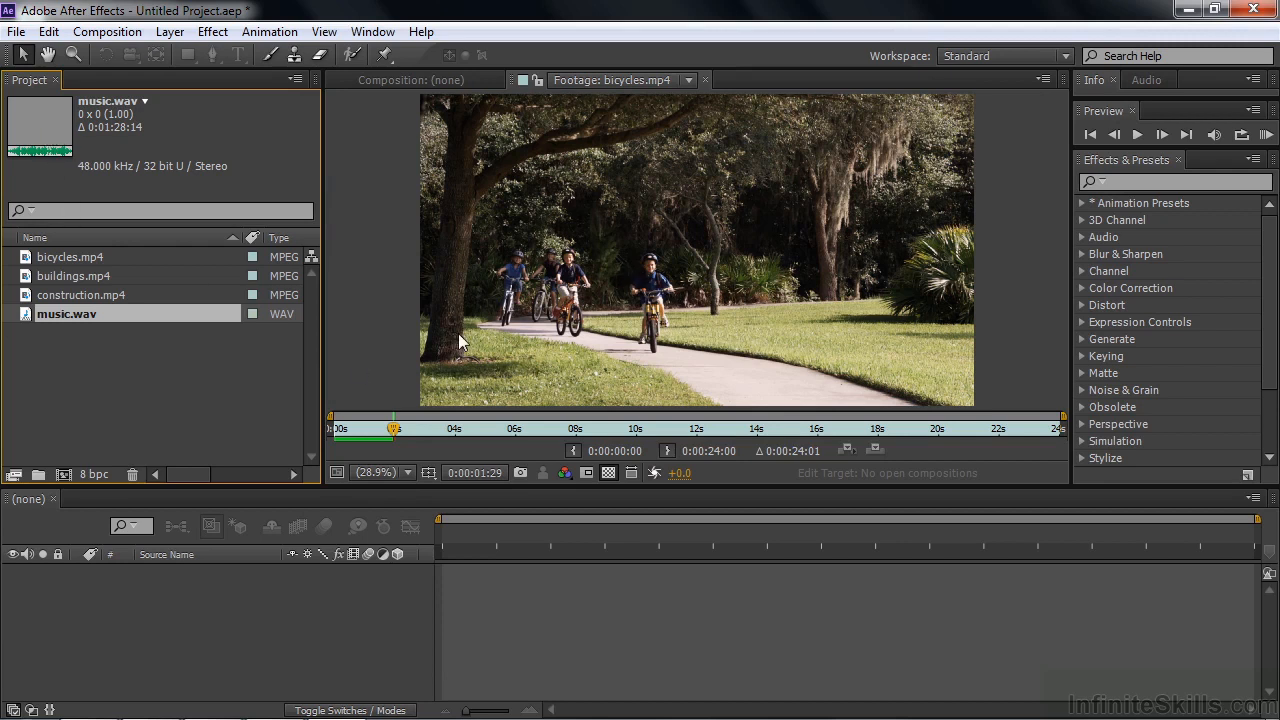
# Step: Open music.wav from the project in the footage viewer and play a short part of it
pyautogui.doubleClick(28, 315)
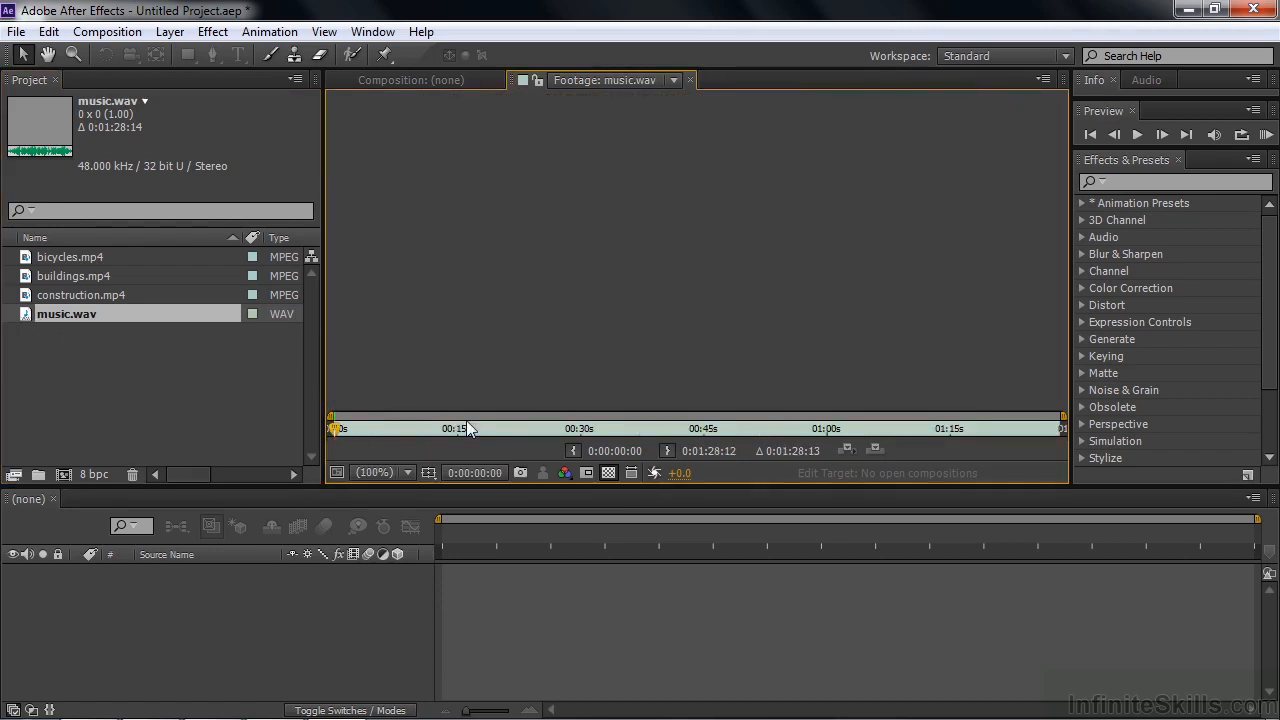
pyautogui.press('h')
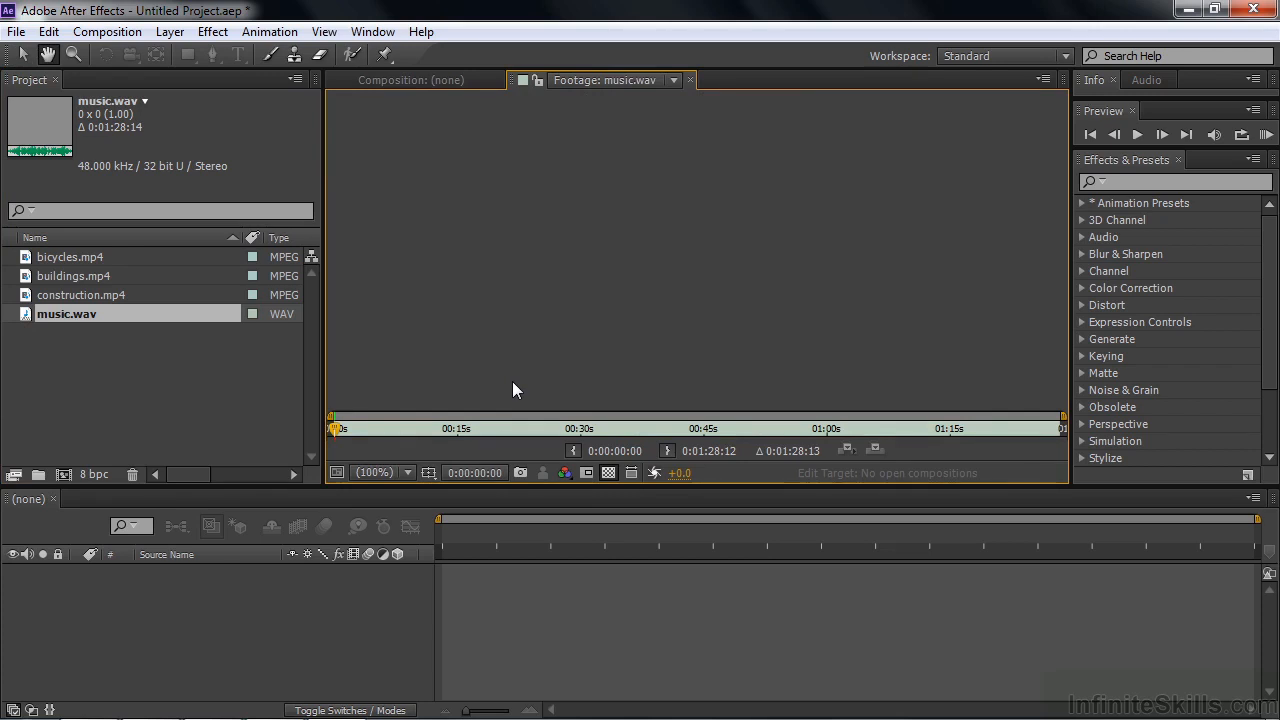
pyautogui.press('v')
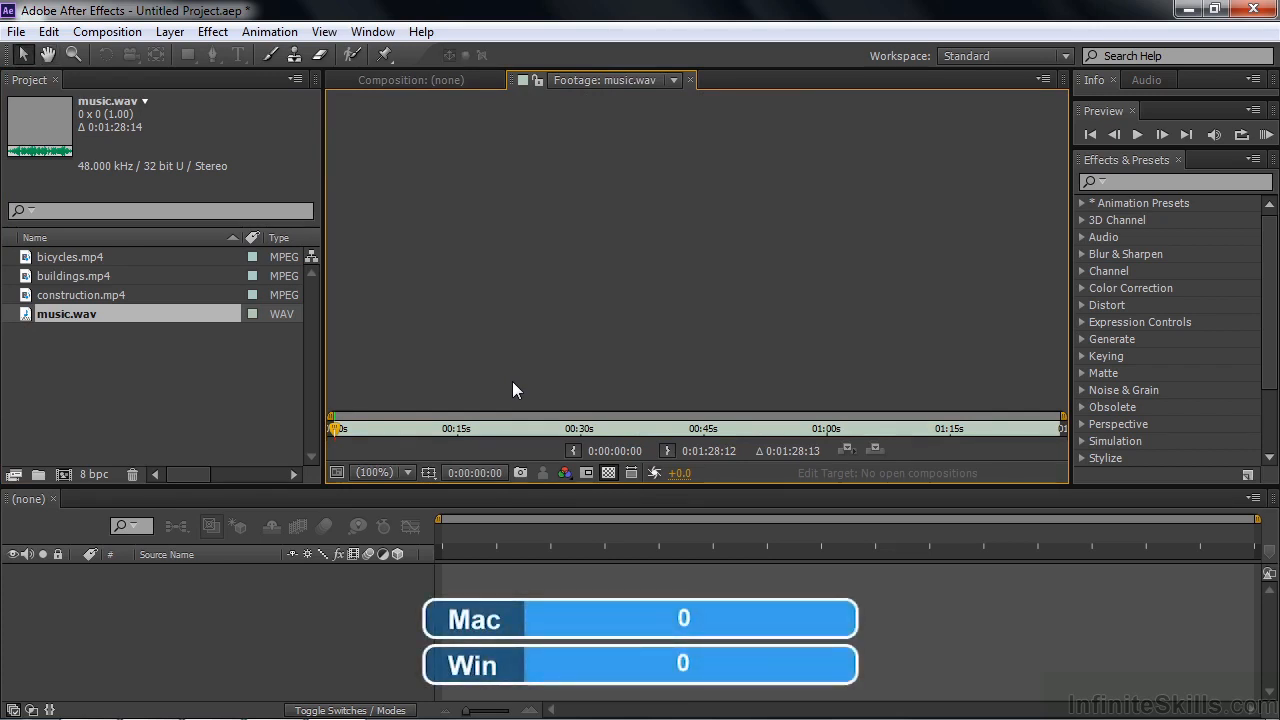
pyautogui.press('h')
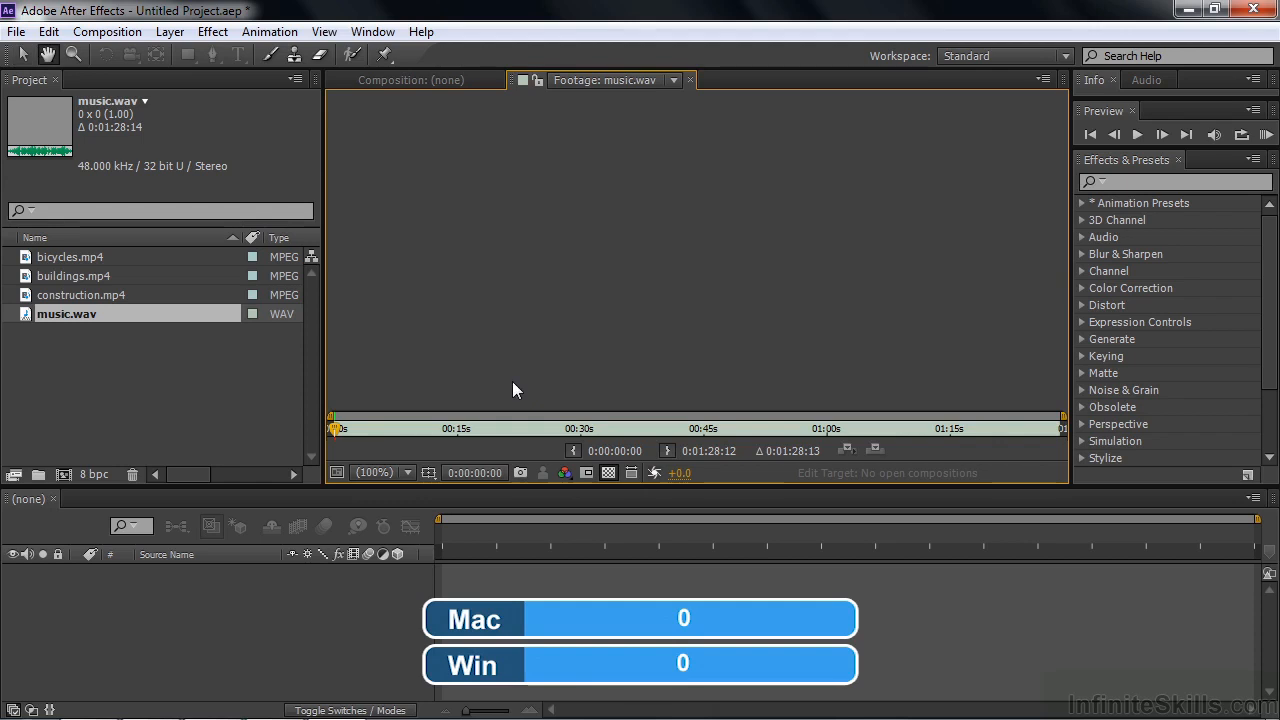
pyautogui.press('v')
pyautogui.press('space')
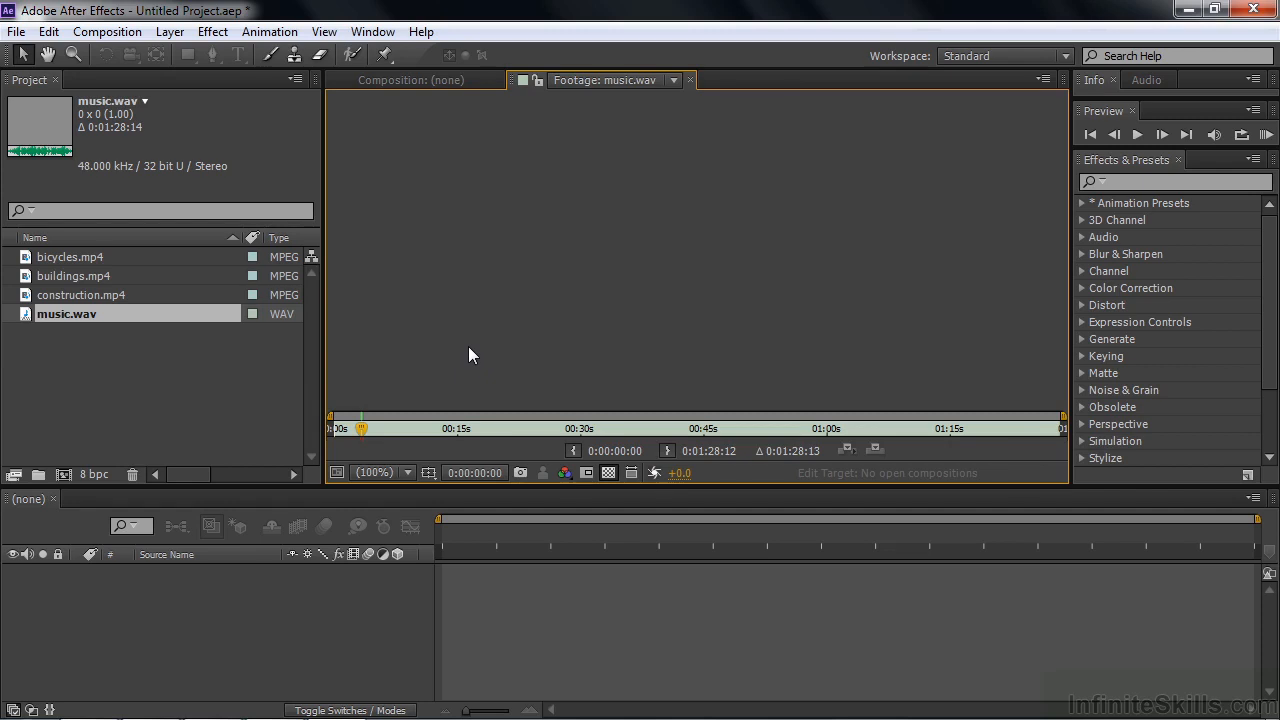
# Step: Import Wildlife.wmv from the Sample Videos folder of the Videos library, and play part of it in the footage viewer
pyautogui.doubleClick(89, 384)
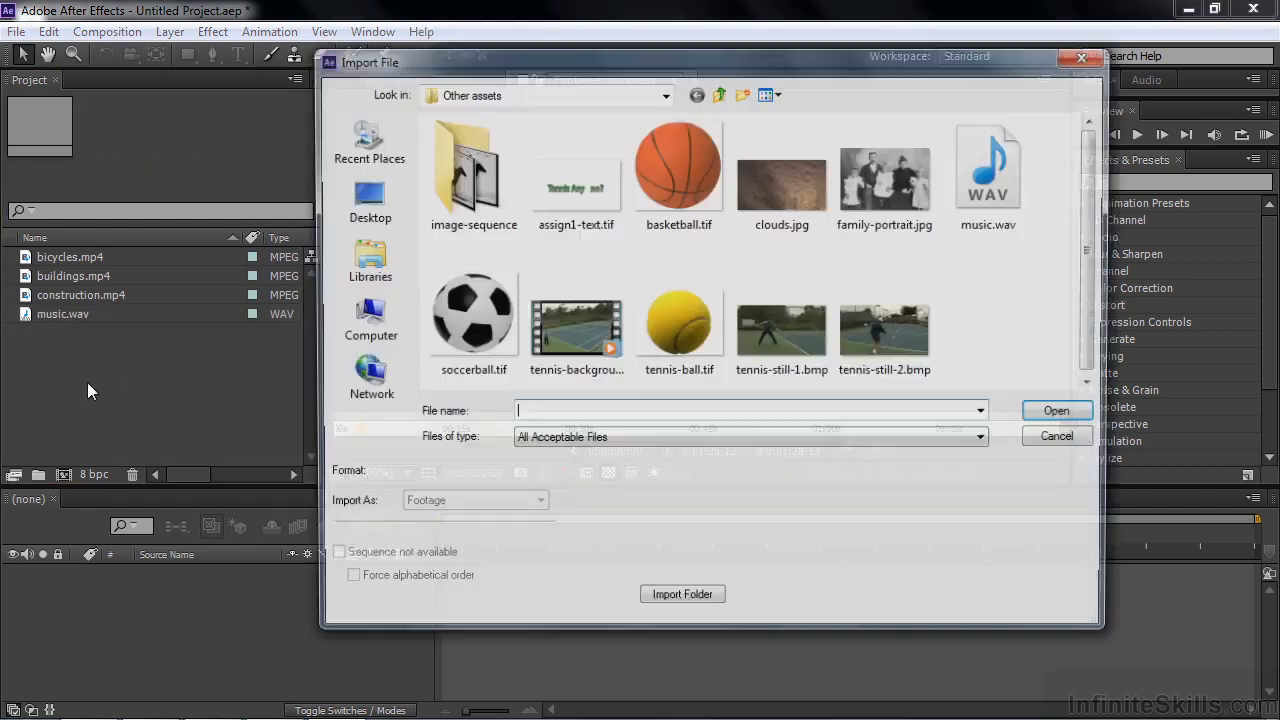
pyautogui.click(393, 258)
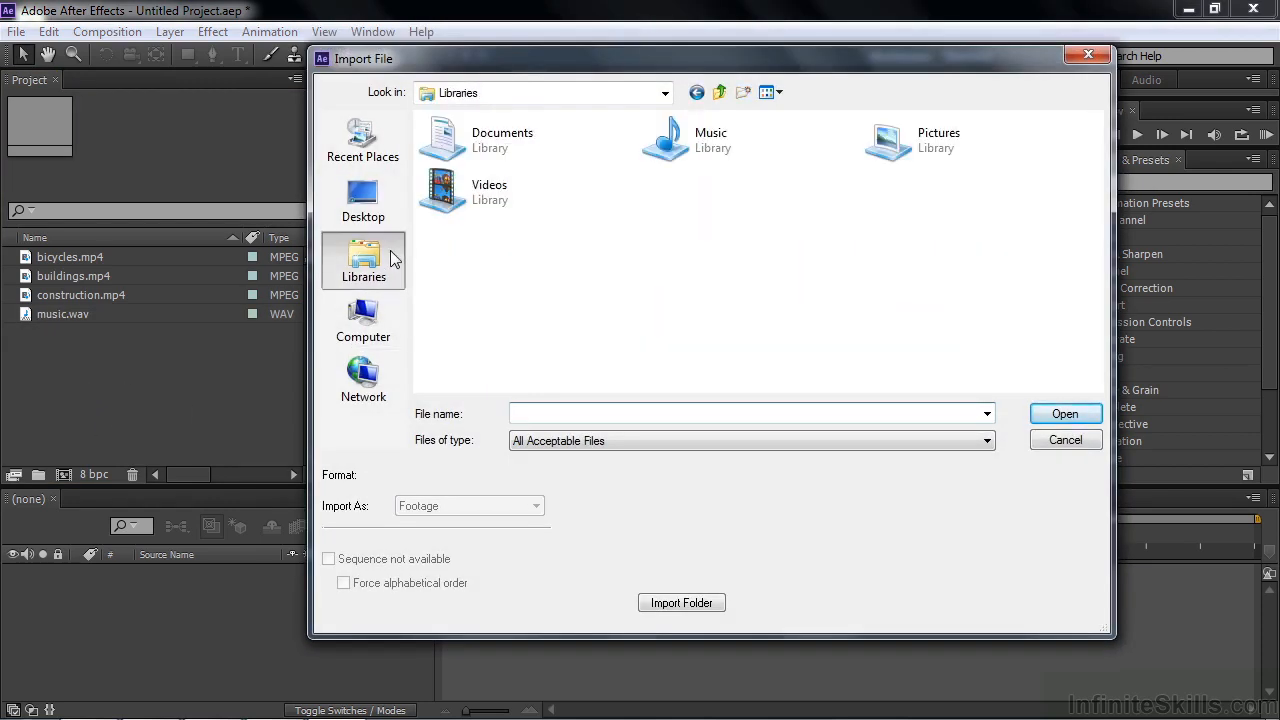
pyautogui.doubleClick(445, 193)
pyautogui.doubleClick(445, 193)
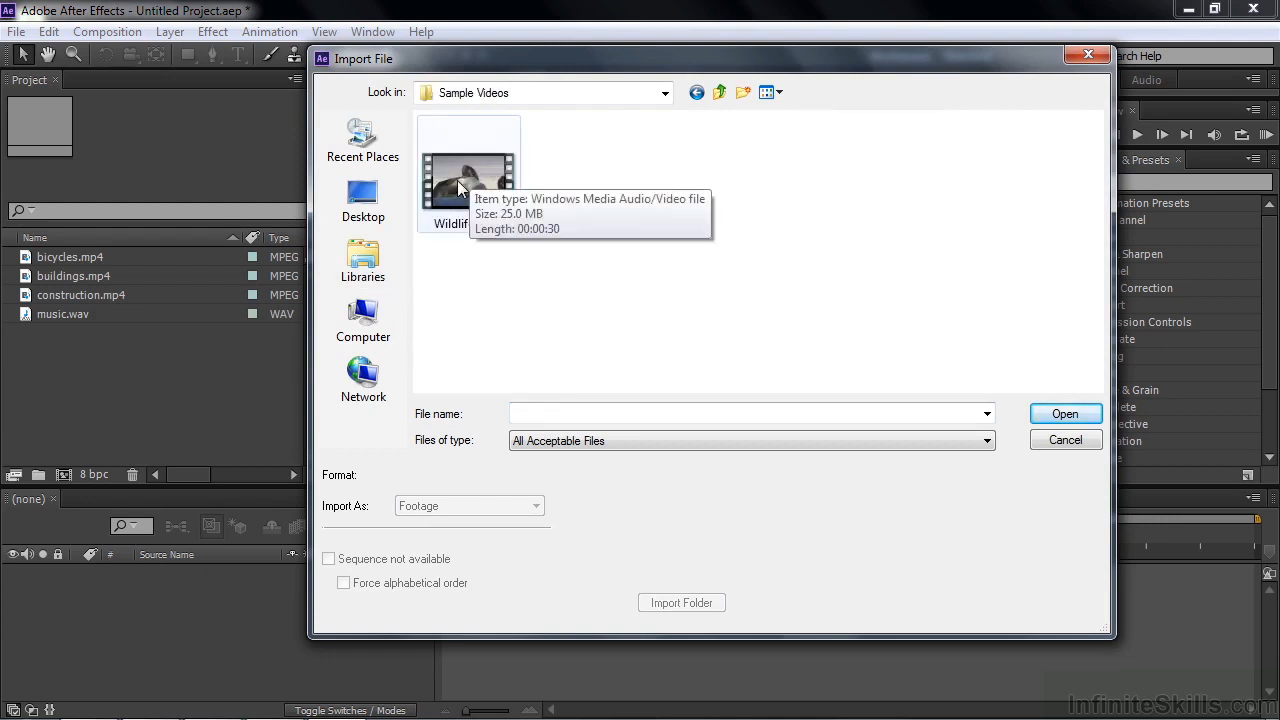
pyautogui.doubleClick(457, 180)
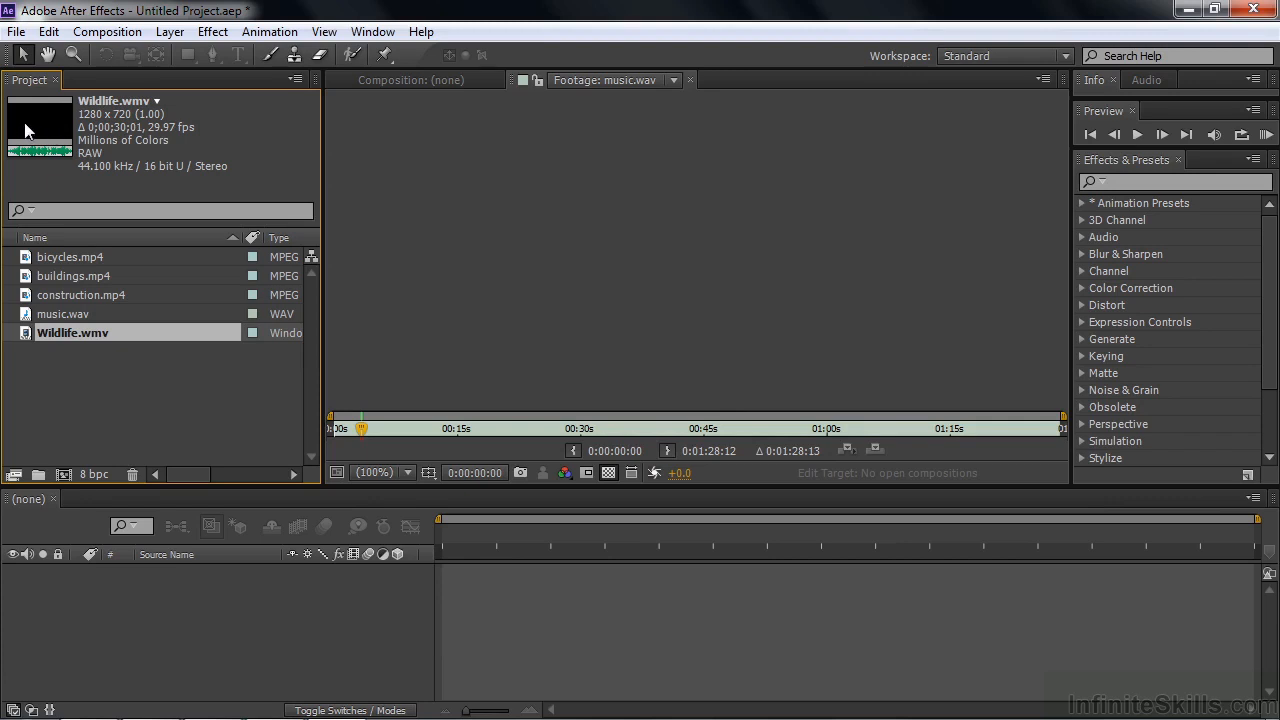
pyautogui.doubleClick(33, 336)
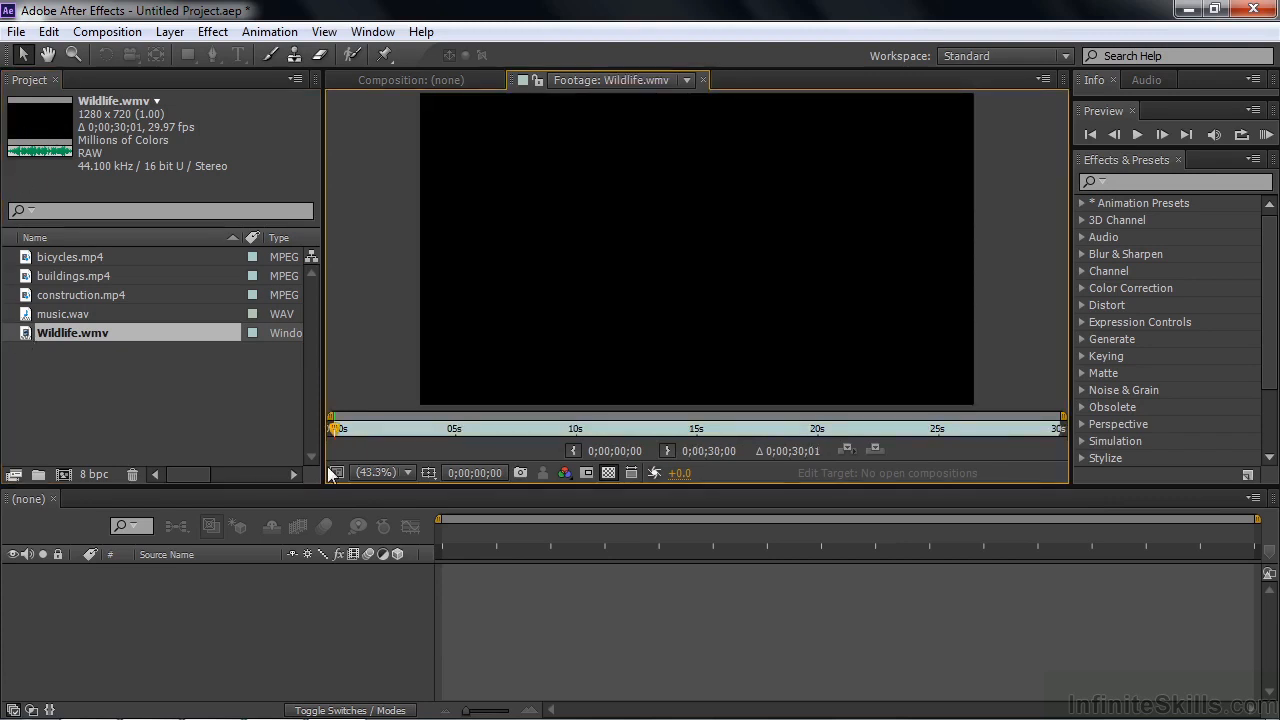
pyautogui.press('space')
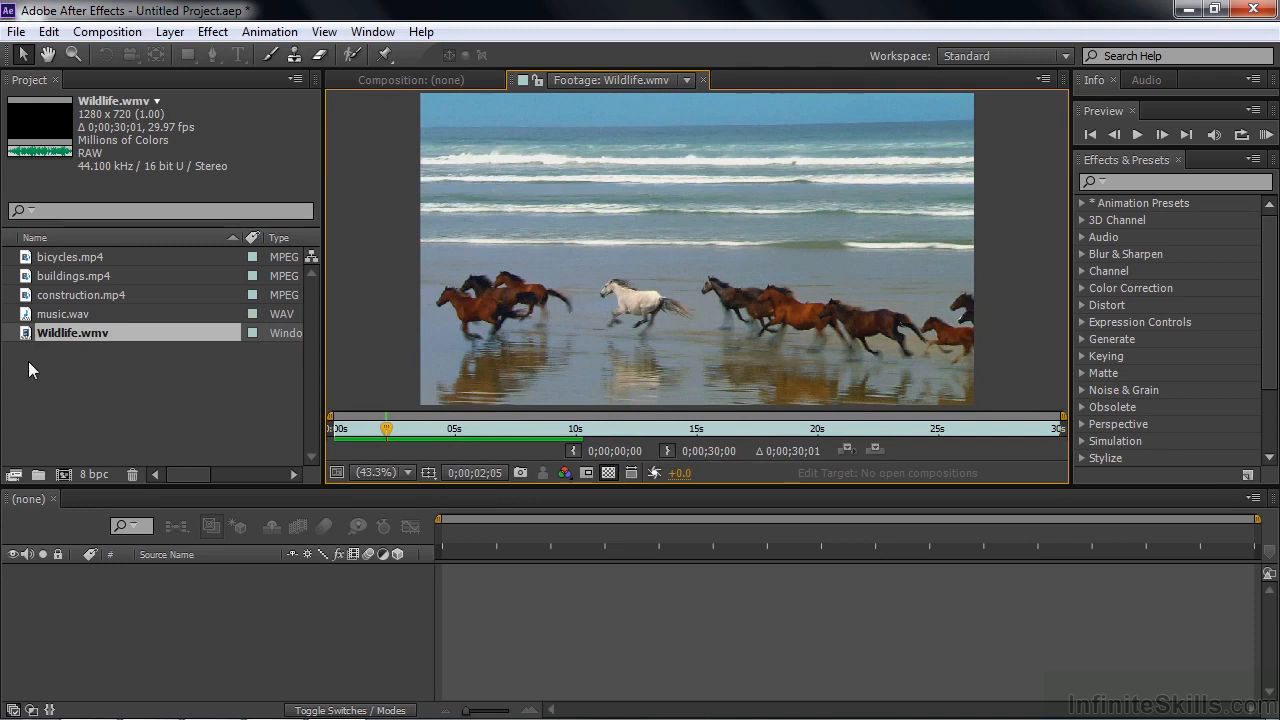
# Step: Import colorful-bowls.jpg, family-walking.jpg and girls-jumping.jpg together from PhotoSpin-assets in Working Files, view girls-jumping.jpg, and deselect the images
pyautogui.doubleClick(79, 385)
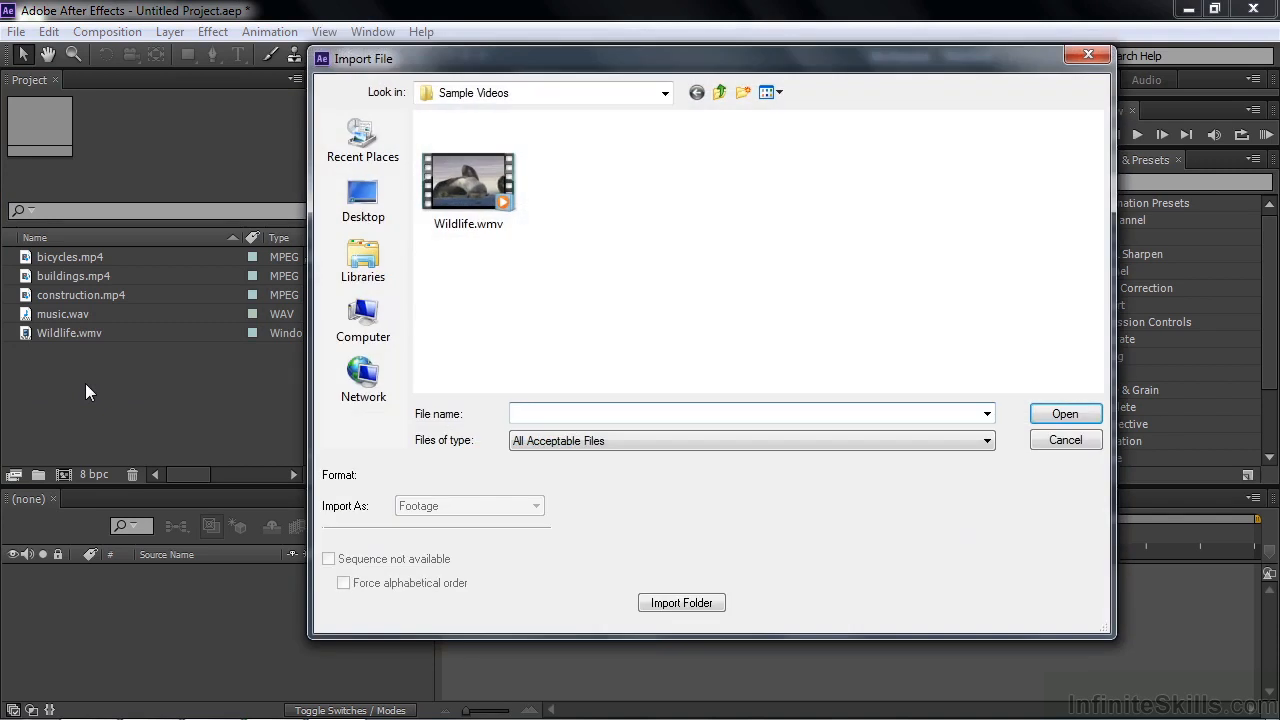
pyautogui.click(364, 206)
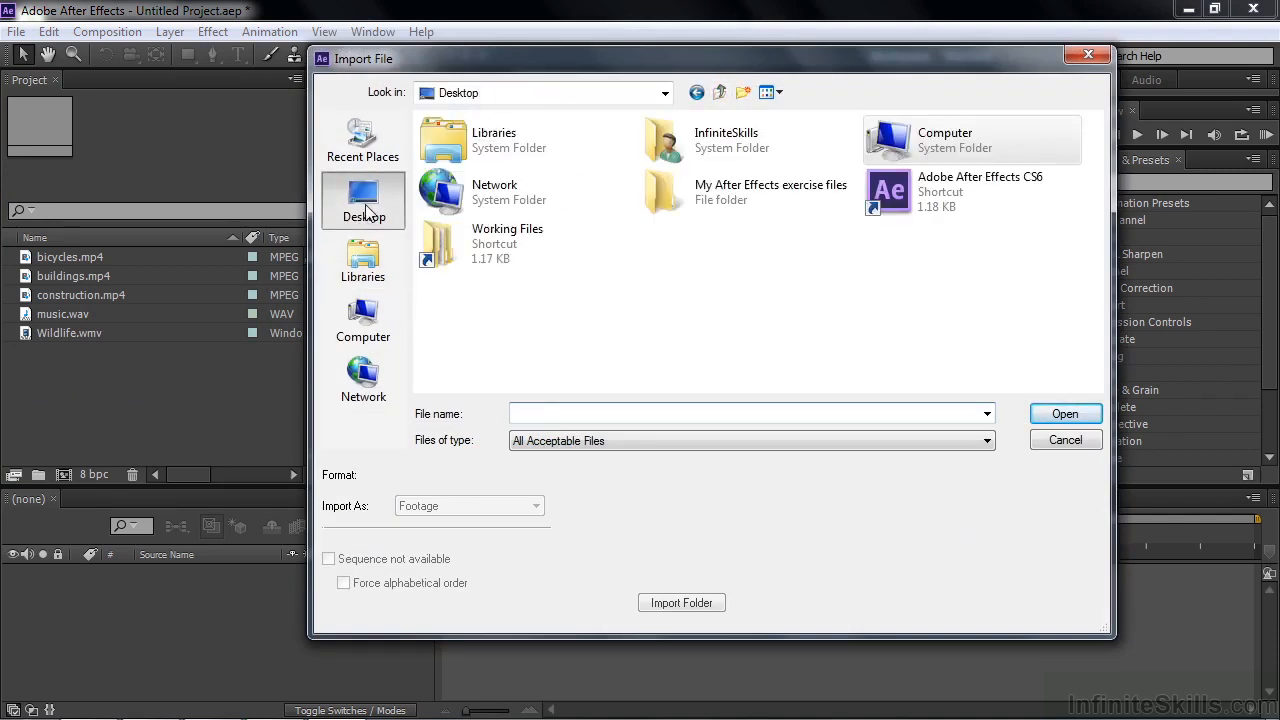
pyautogui.doubleClick(443, 253)
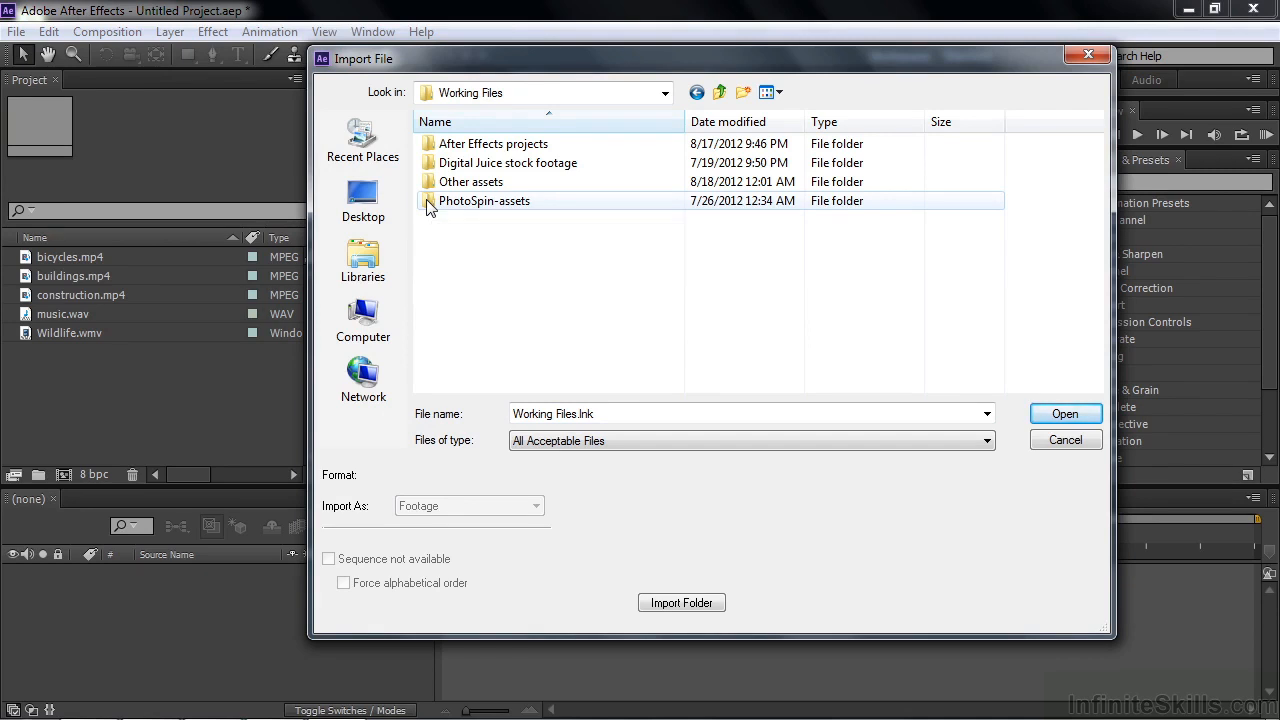
pyautogui.doubleClick(428, 203)
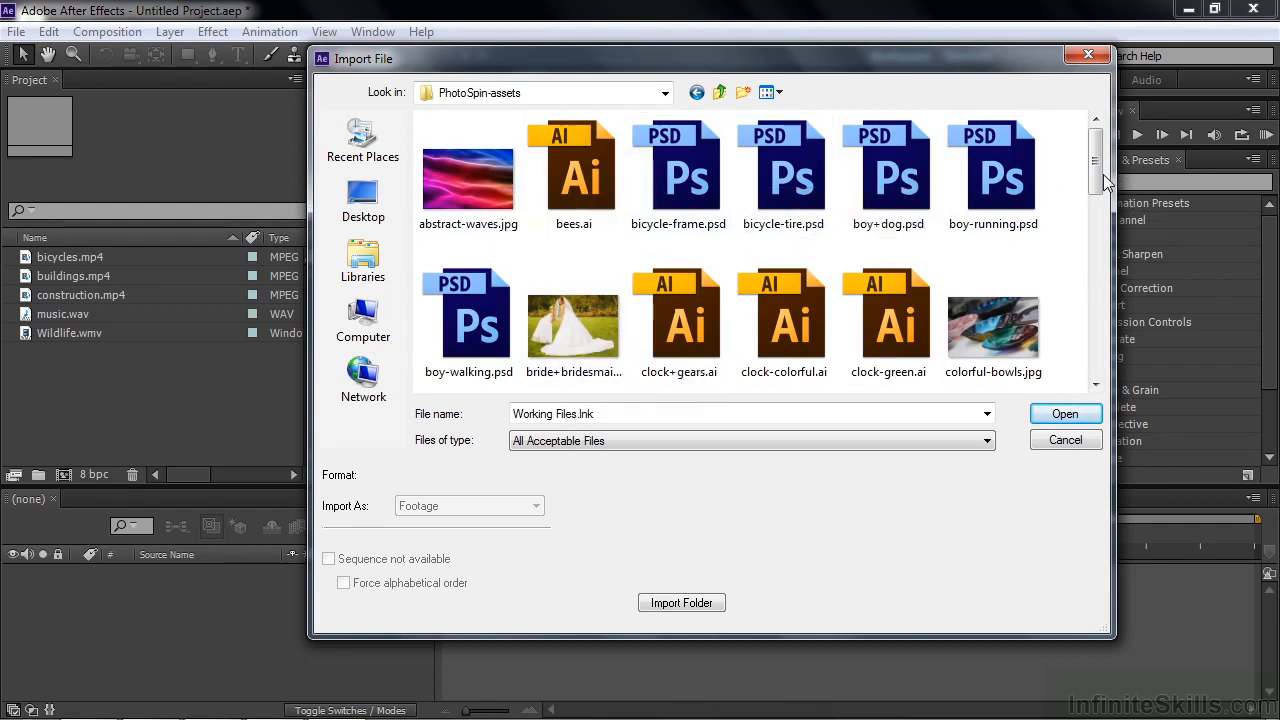
pyautogui.moveTo(1097, 173); pyautogui.dragTo(1096, 213)
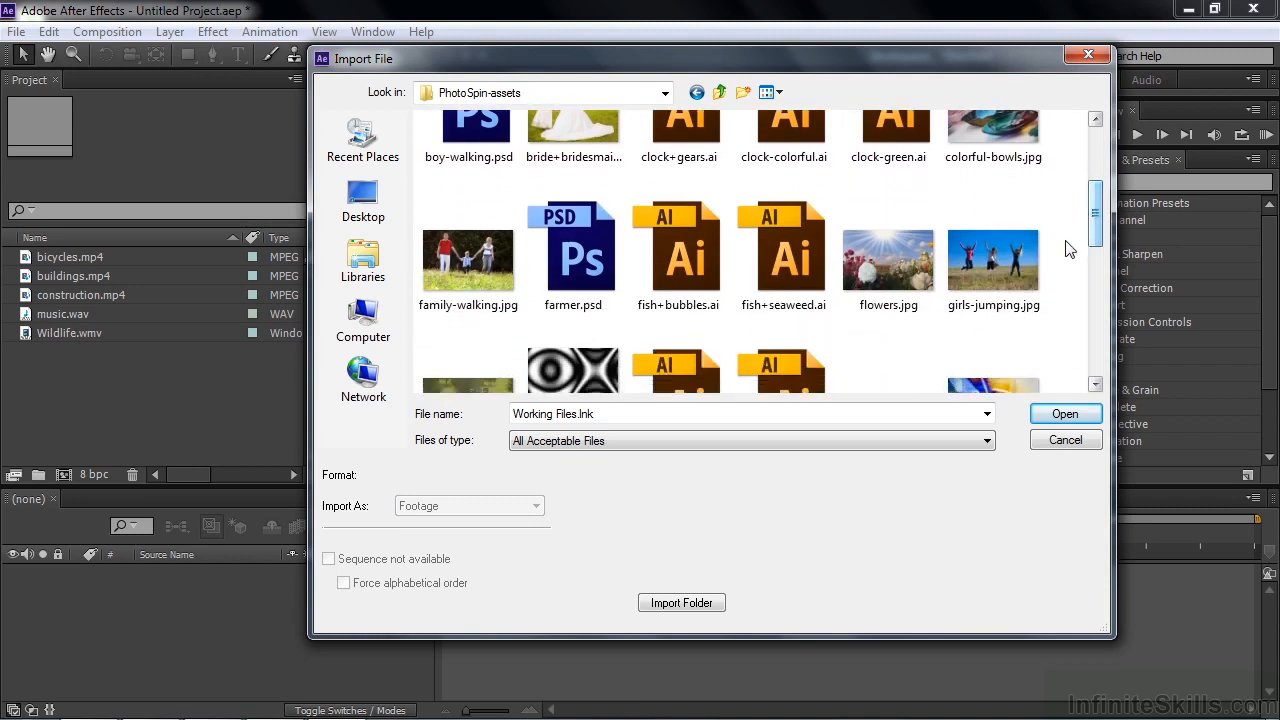
pyautogui.click(1007, 280)
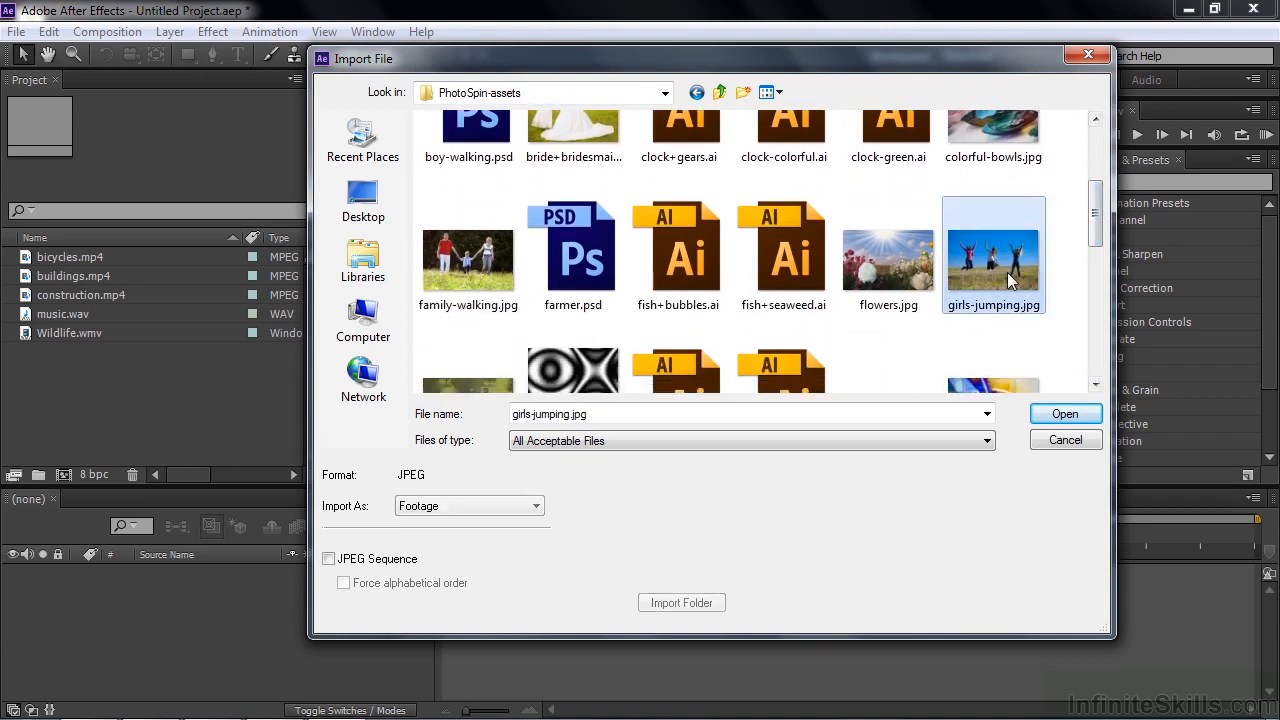
pyautogui.keyDown('ctrl'); pyautogui.click(455, 279); pyautogui.keyUp('ctrl')
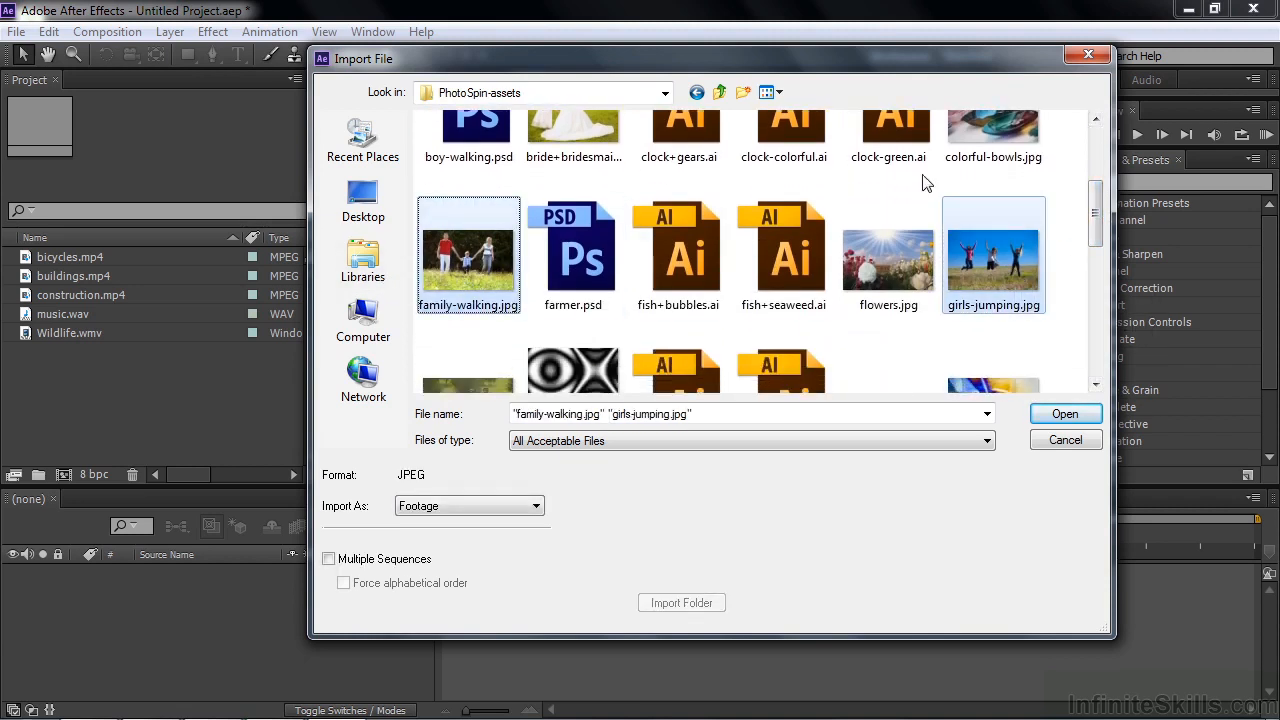
pyautogui.keyDown('ctrl'); pyautogui.click(982, 142); pyautogui.keyUp('ctrl')
pyautogui.click(1055, 416)
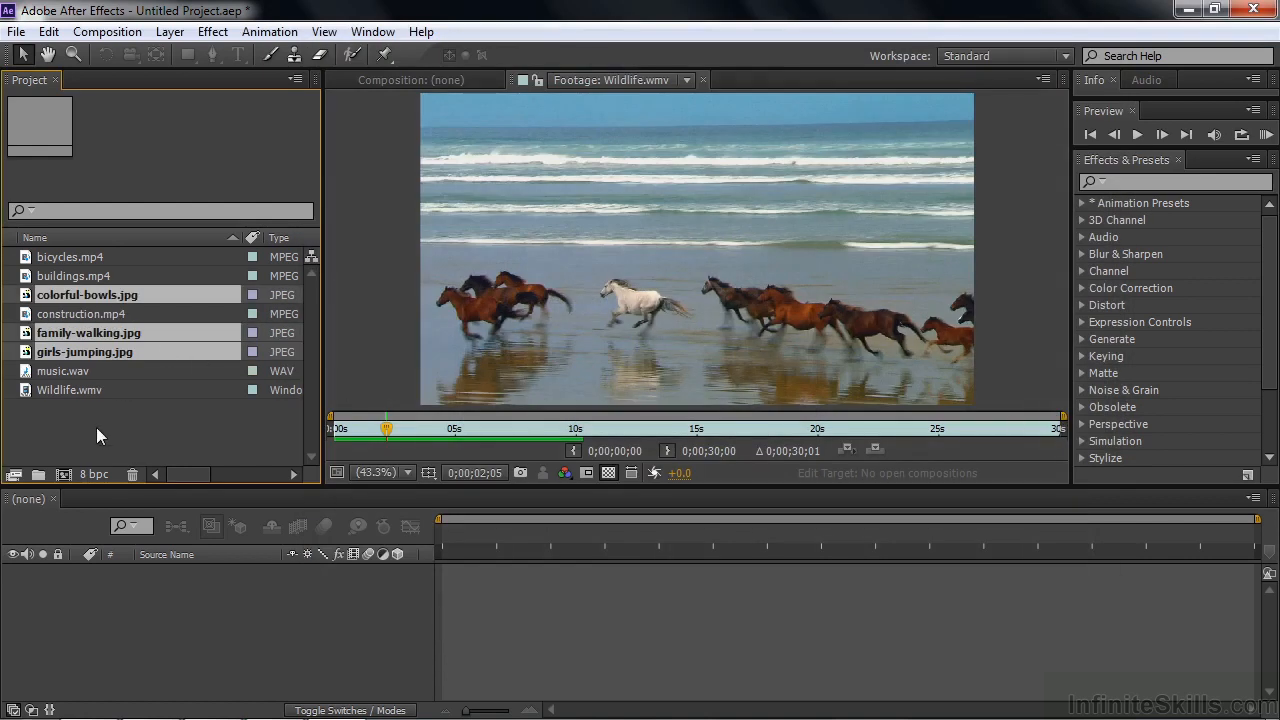
pyautogui.doubleClick(85, 352)
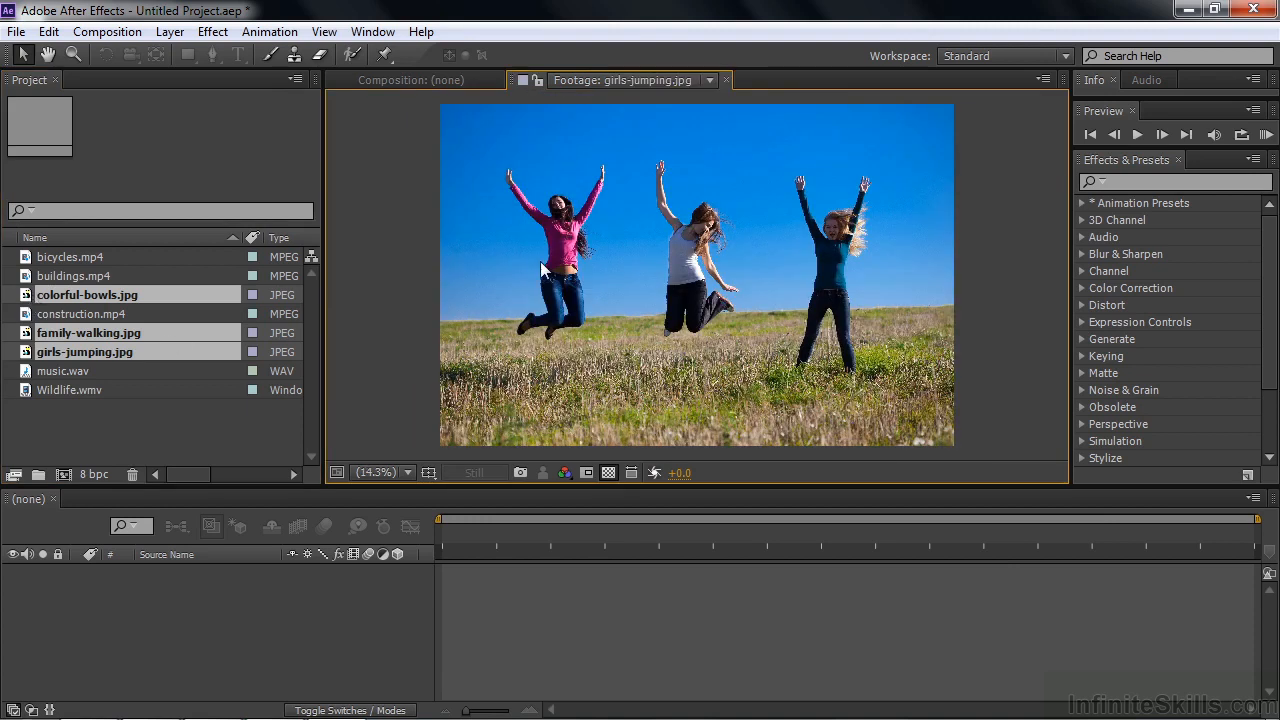
pyautogui.click(211, 439)
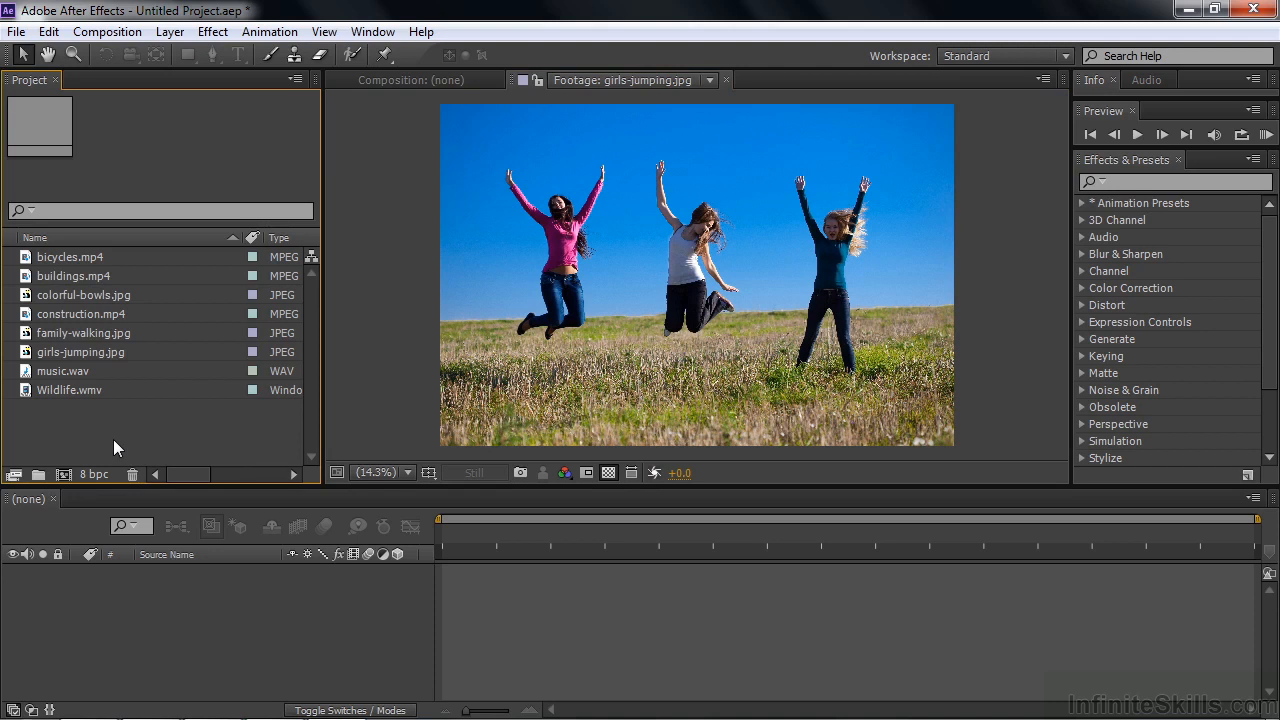
# Step: Import tennis-ball.tif from the Other assets folder as Footage, letting the program guess its alpha channel interpretation
pyautogui.doubleClick(113, 439)
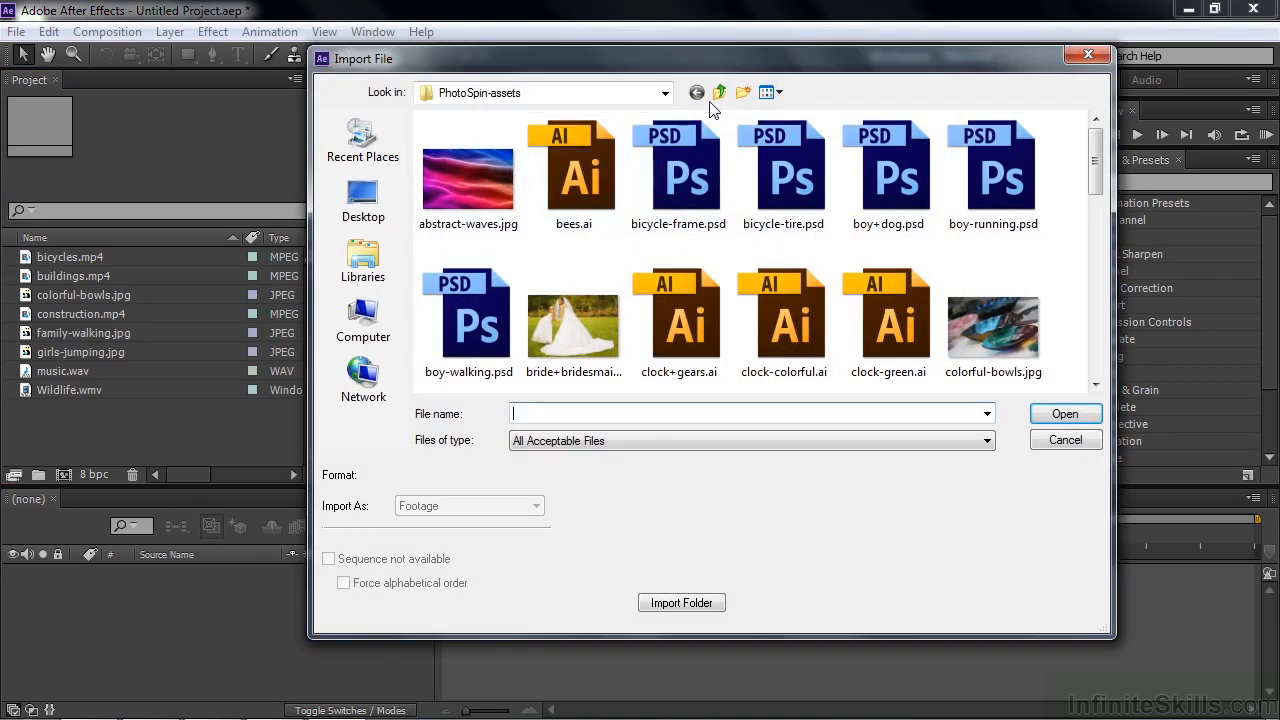
pyautogui.click(720, 93)
pyautogui.doubleClick(500, 178)
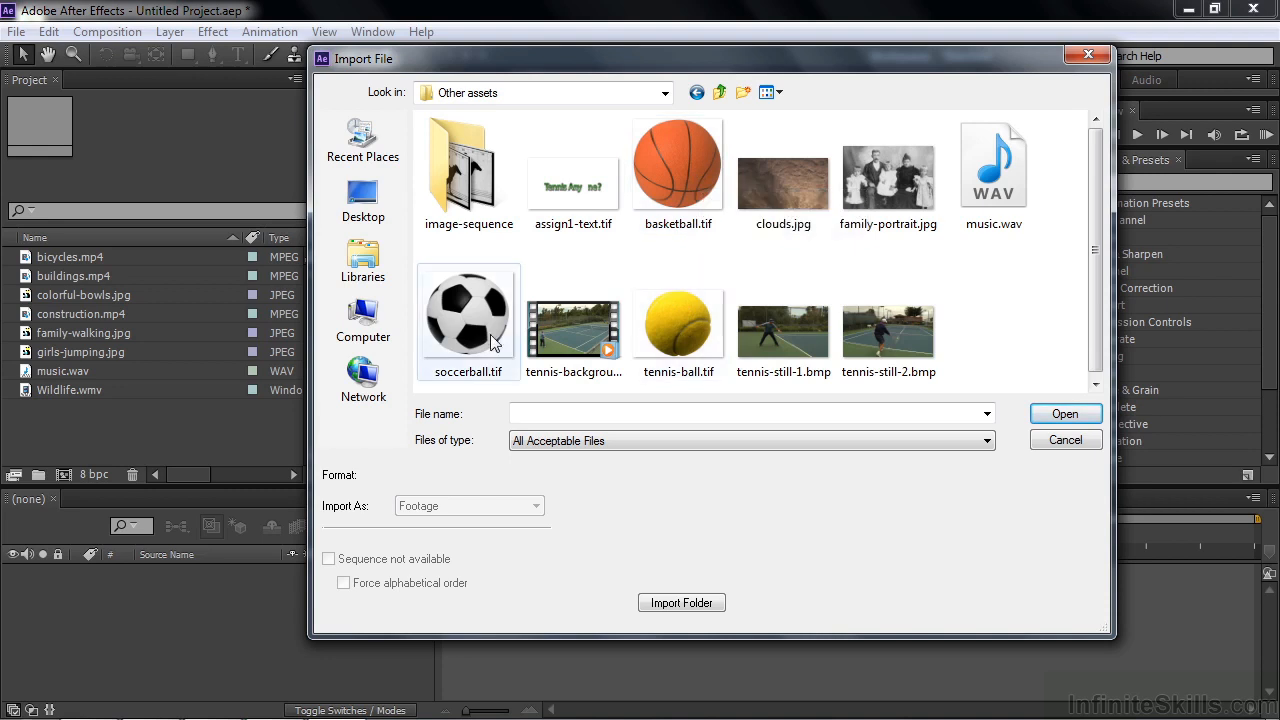
pyautogui.click(675, 322)
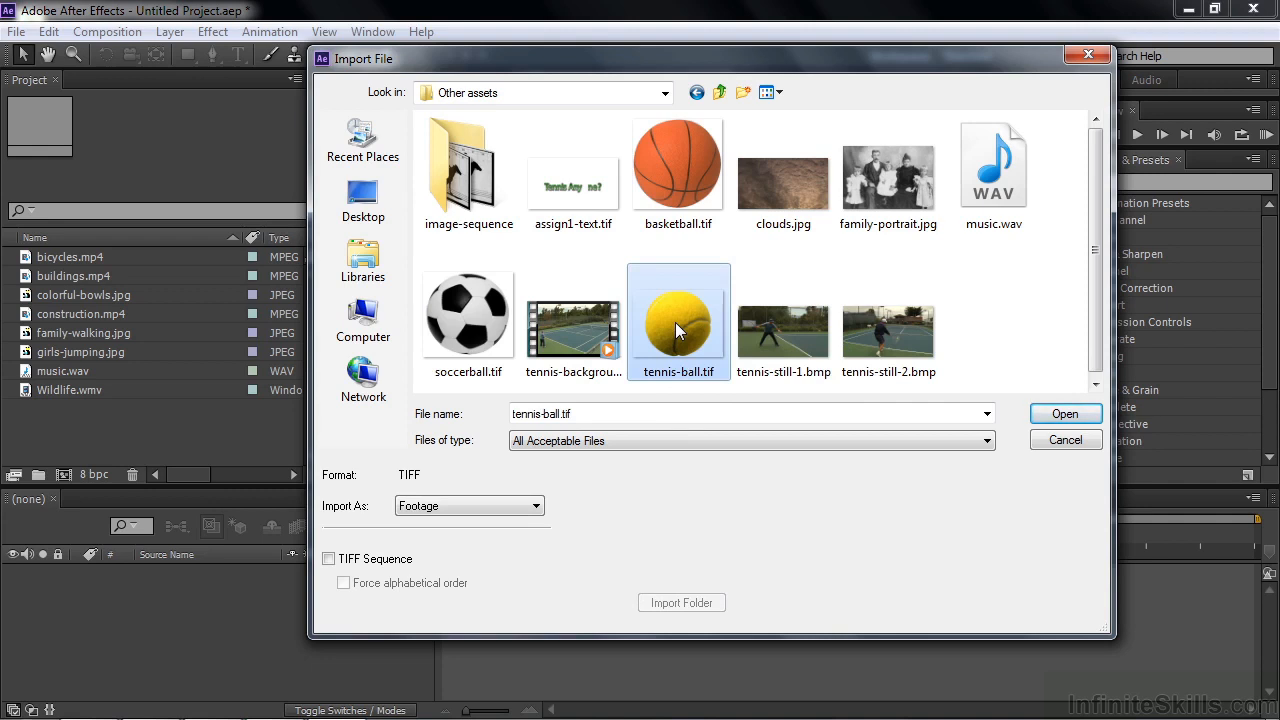
pyautogui.doubleClick(675, 322)
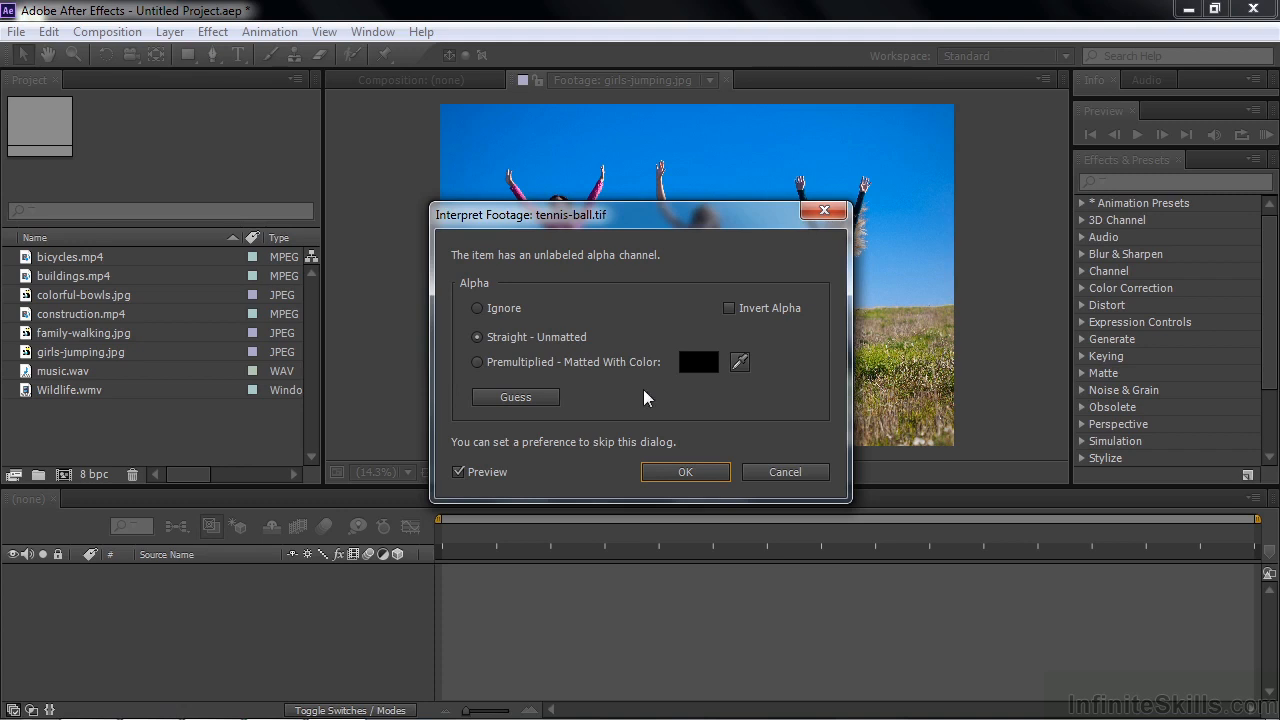
pyautogui.click(525, 398)
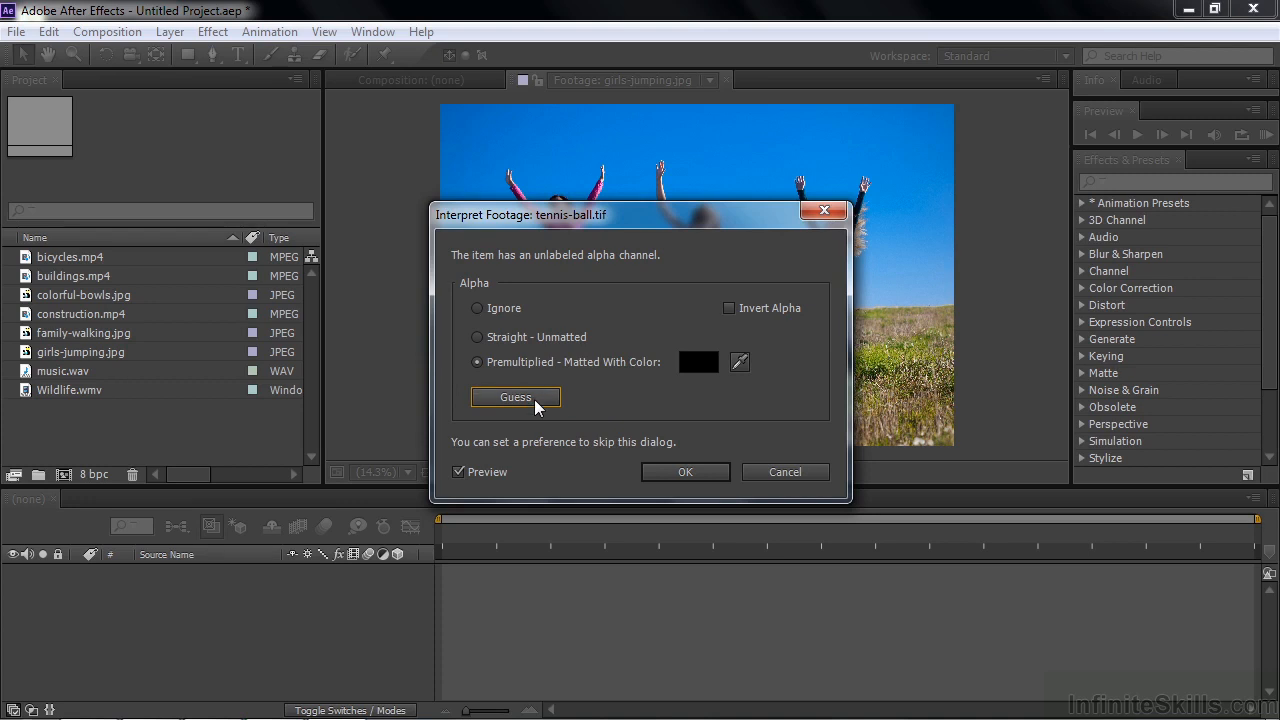
pyautogui.click(686, 478)
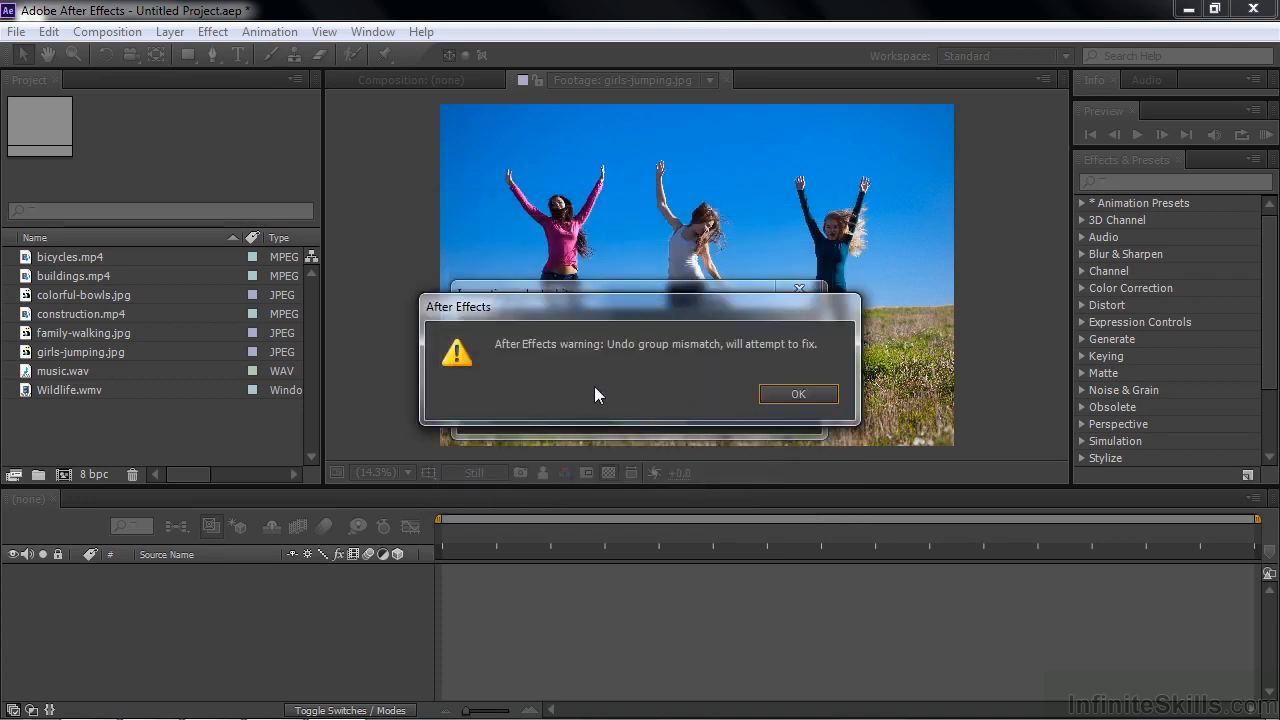
pyautogui.click(812, 398)
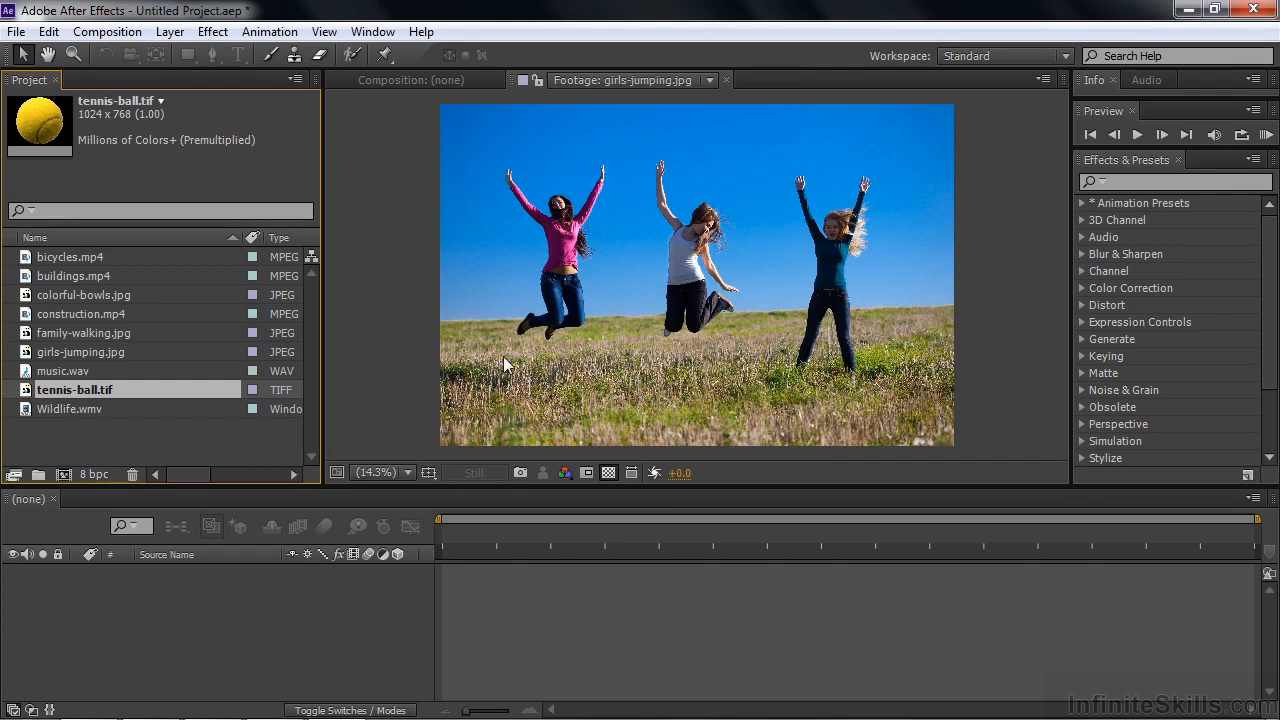
# Step: Open tennis-ball.tif in the footage viewer and examine the ball's left edge against the transparency grid at 200% magnification
pyautogui.doubleClick(30, 392)
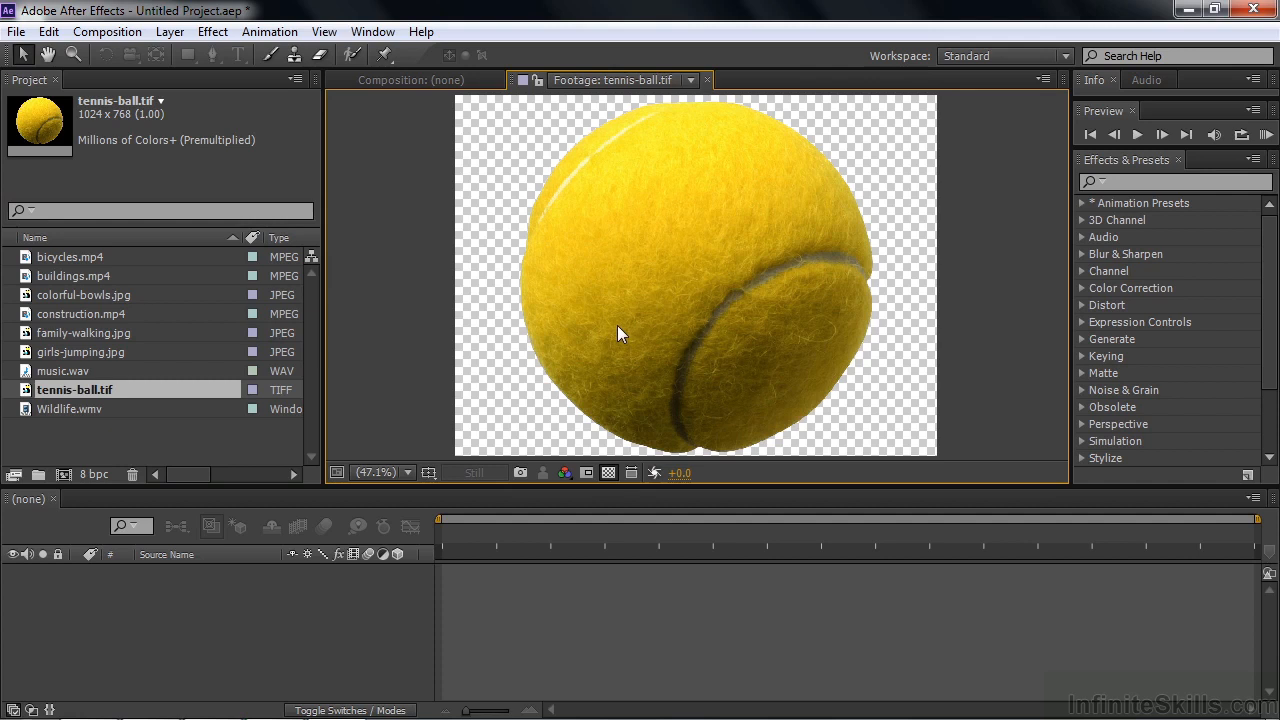
pyautogui.press('/')
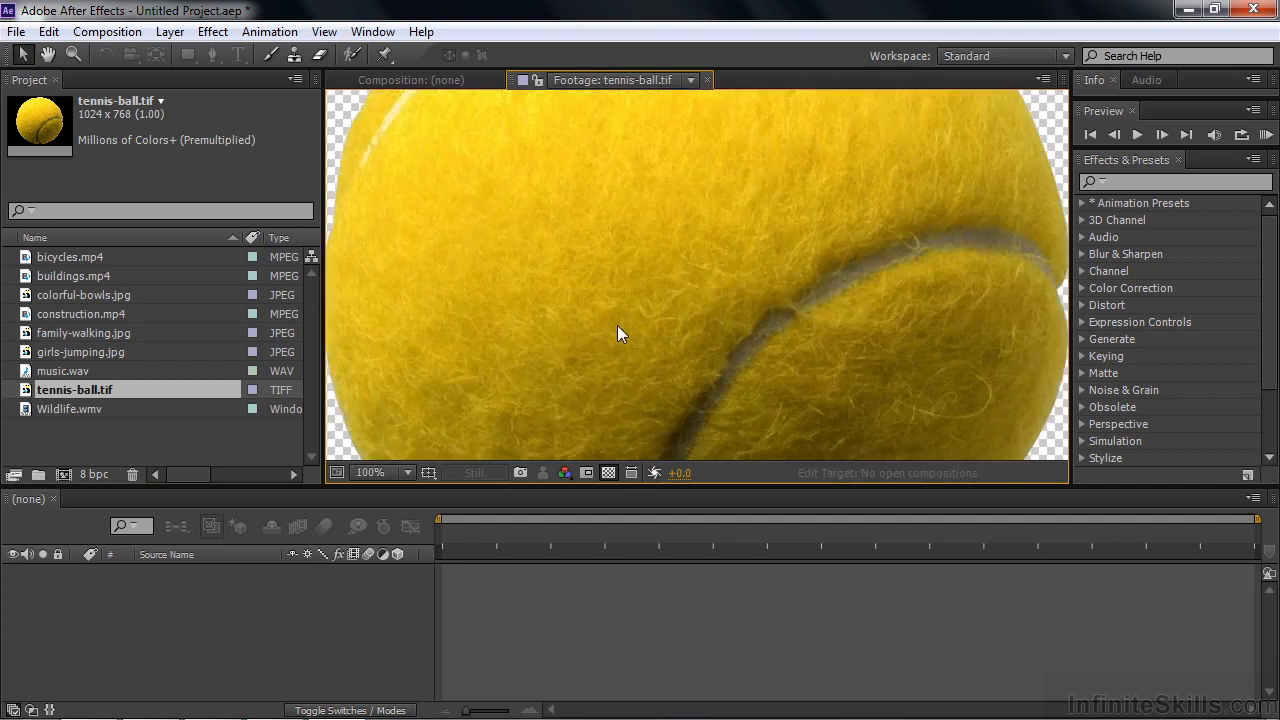
pyautogui.press('.')
pyautogui.press('h')
pyautogui.moveTo(400, 320); pyautogui.dragTo(895, 322)
pyautogui.press('v')
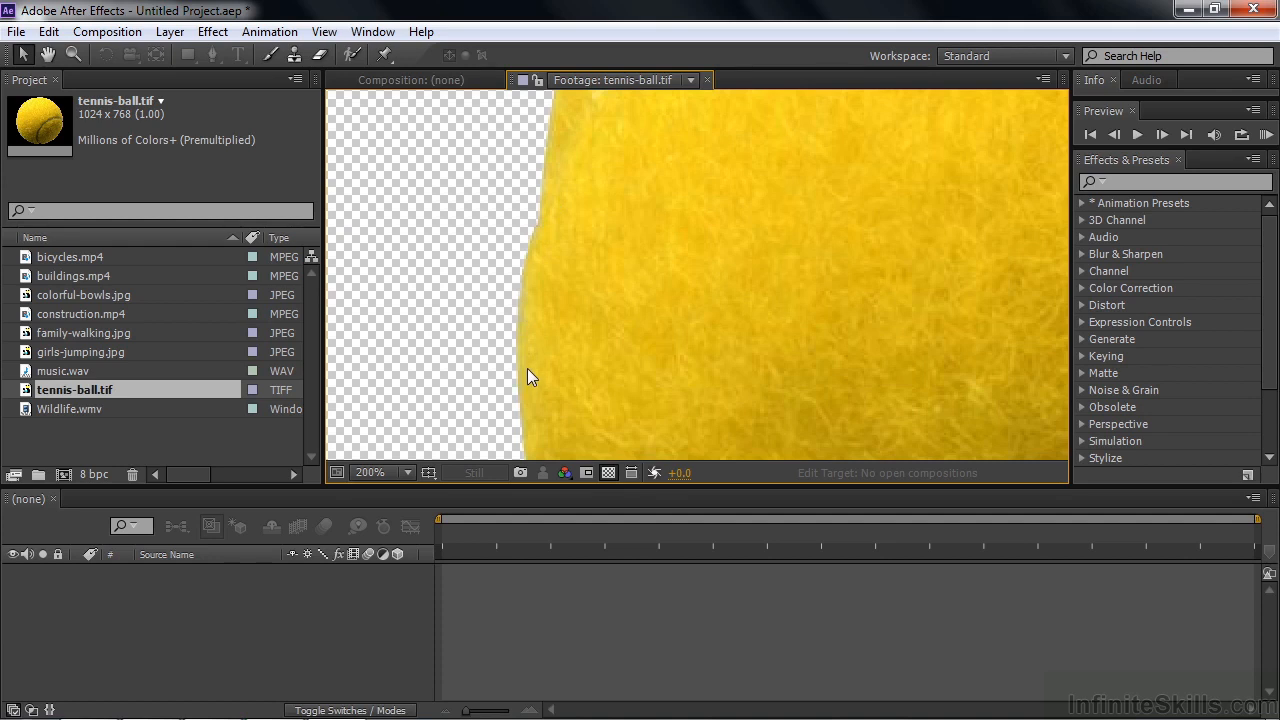
# Step: Set the alpha interpretation of tennis-ball.tif to Straight - Unmatted and examine the ball's left edge against the transparency grid
pyautogui.click(23, 388)
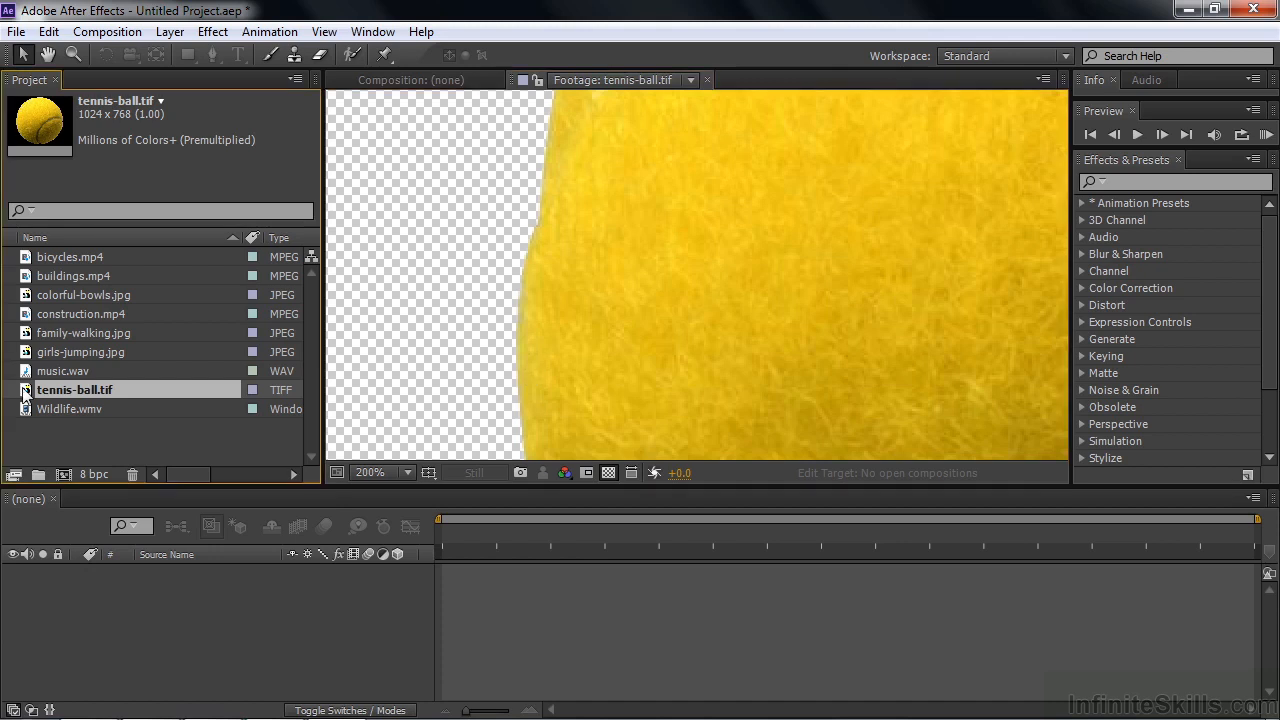
pyautogui.rightClick(24, 393)
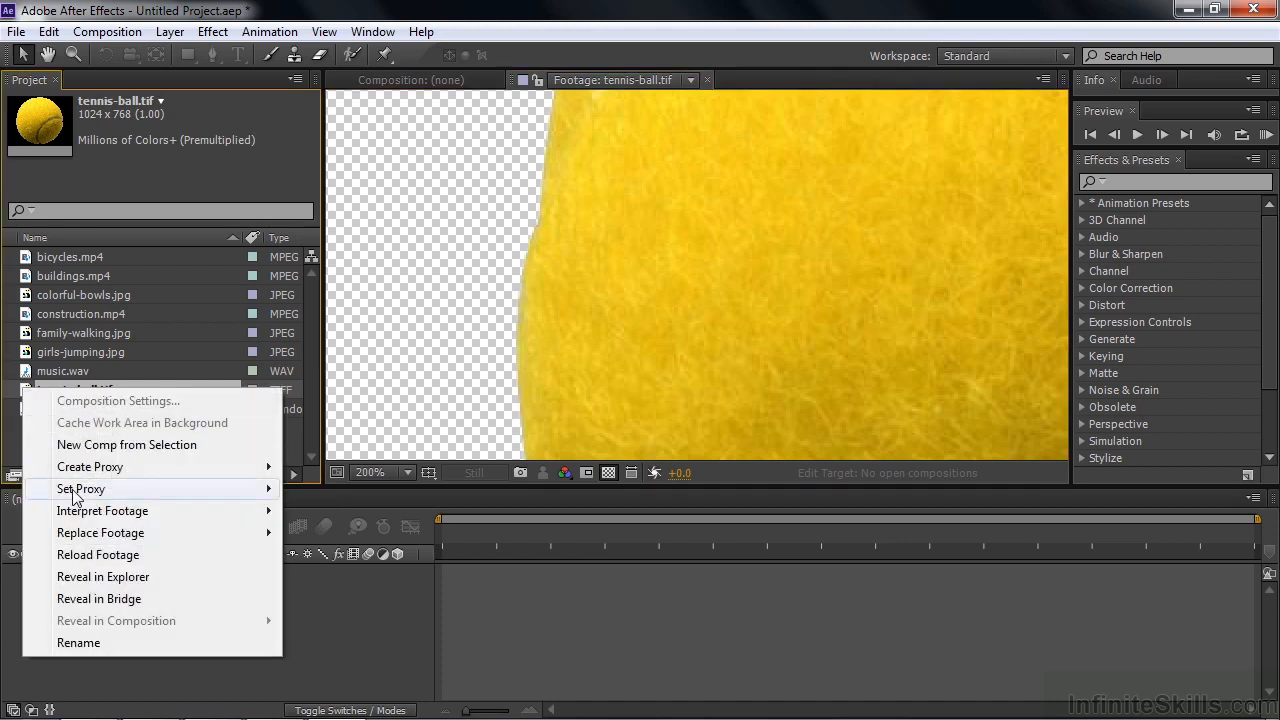
pyautogui.moveTo(100, 514)
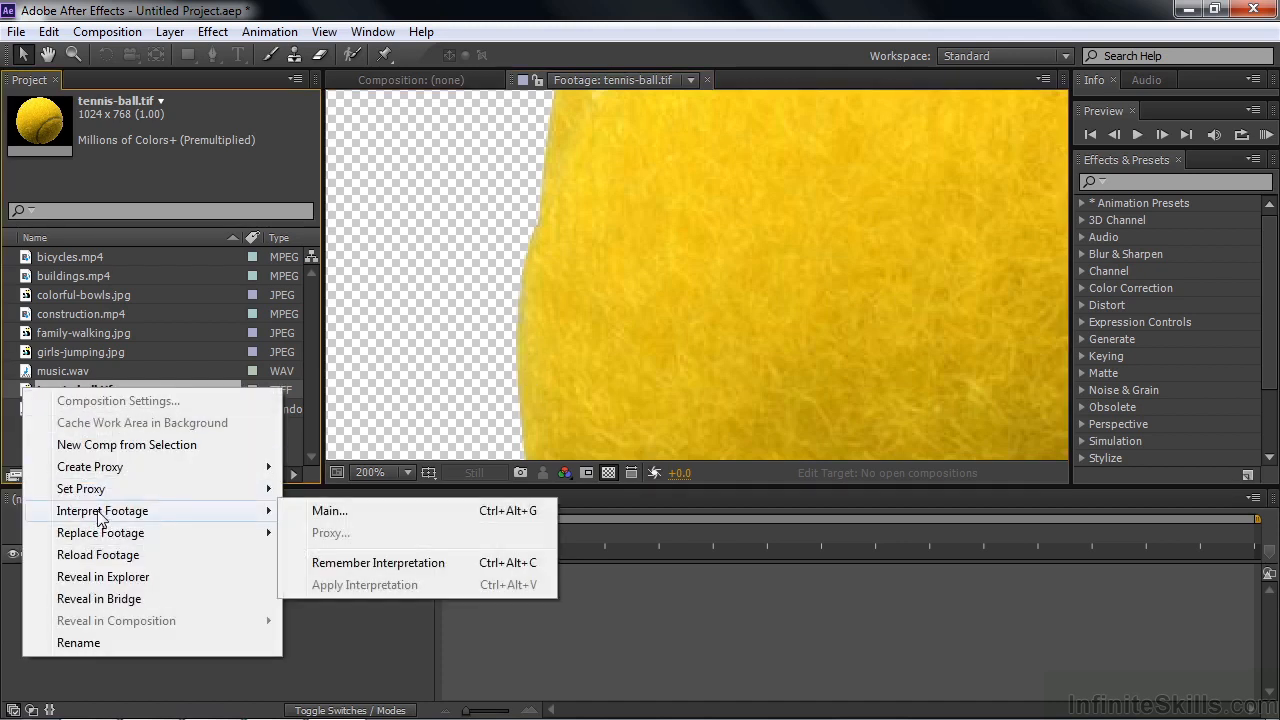
pyautogui.click(359, 512)
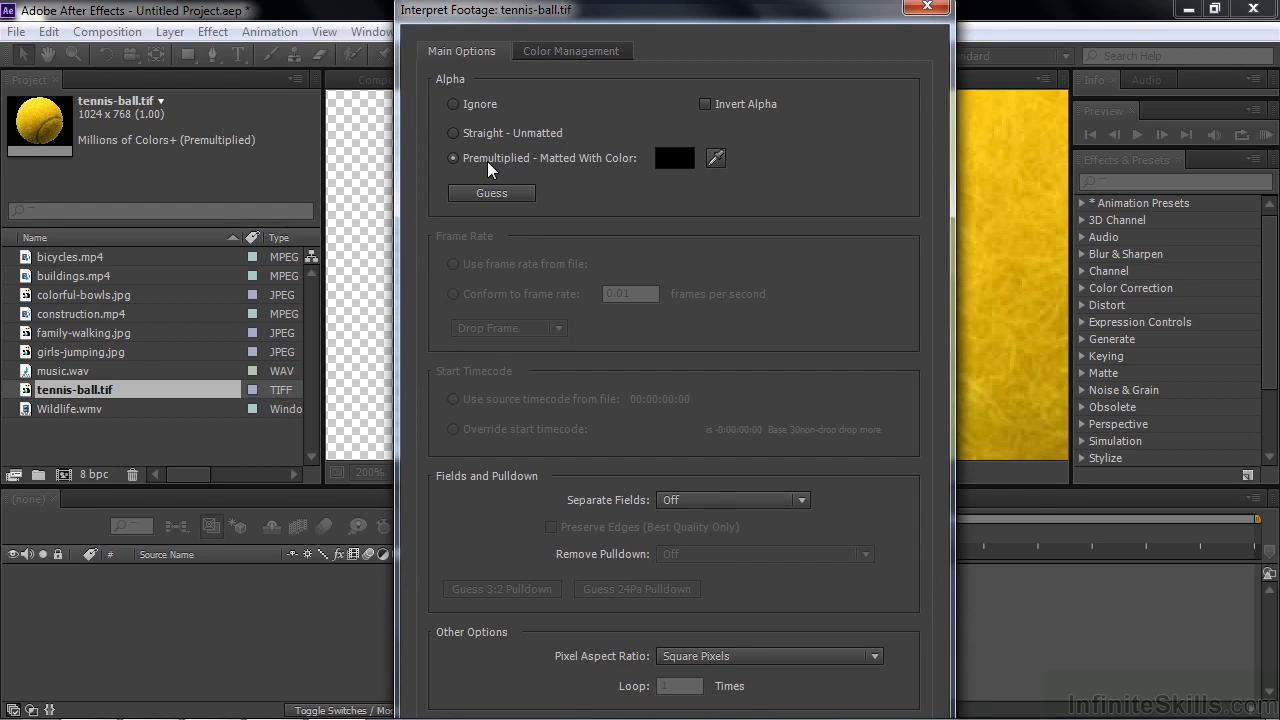
pyautogui.click(458, 136)
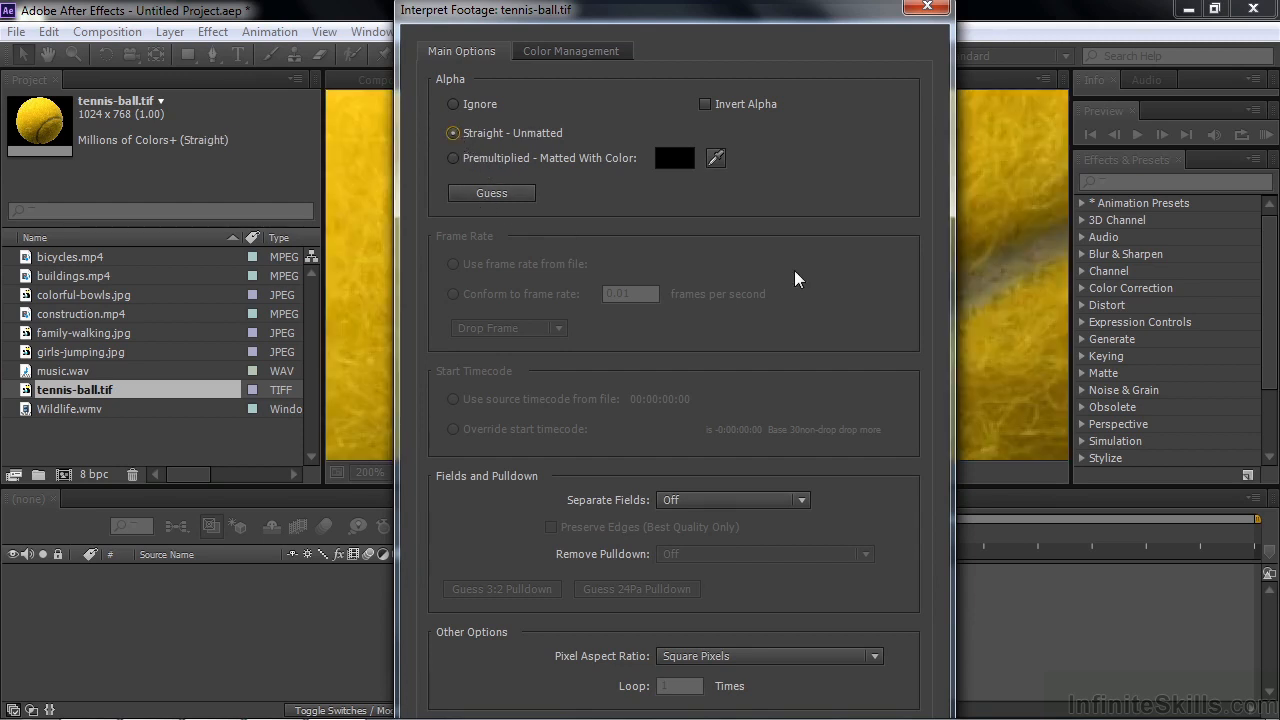
pyautogui.press('Return')
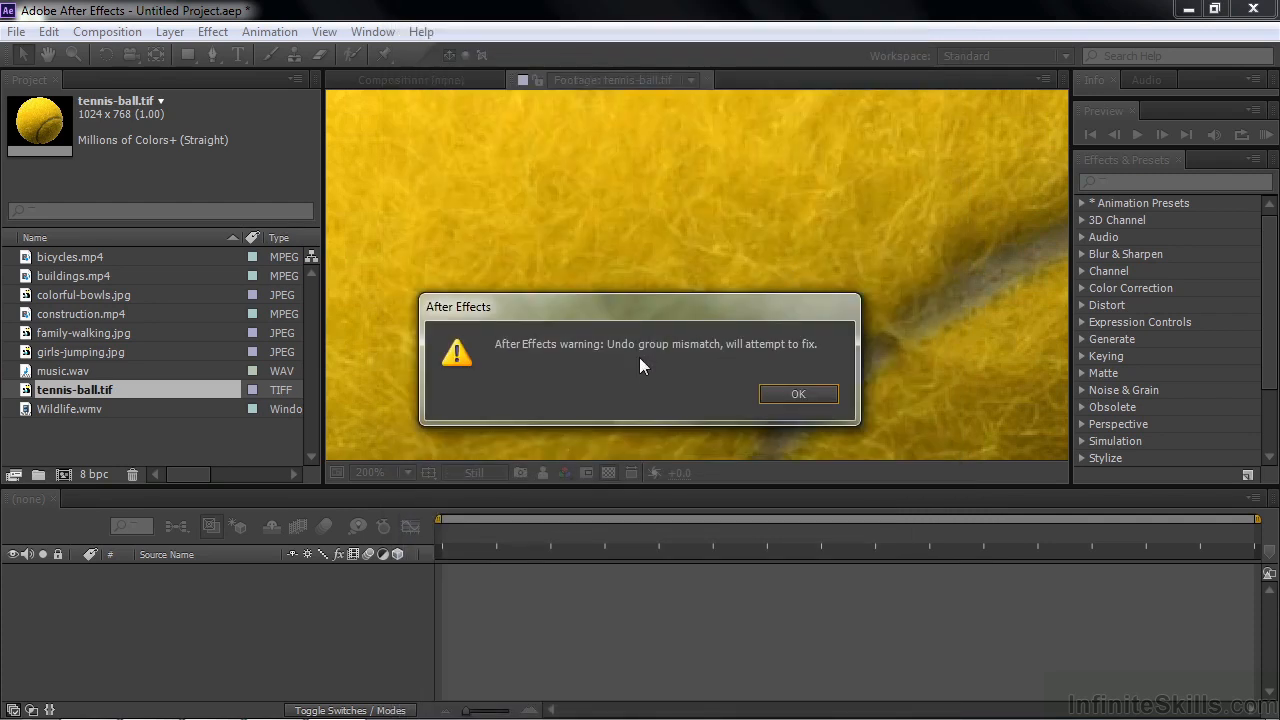
pyautogui.click(795, 396)
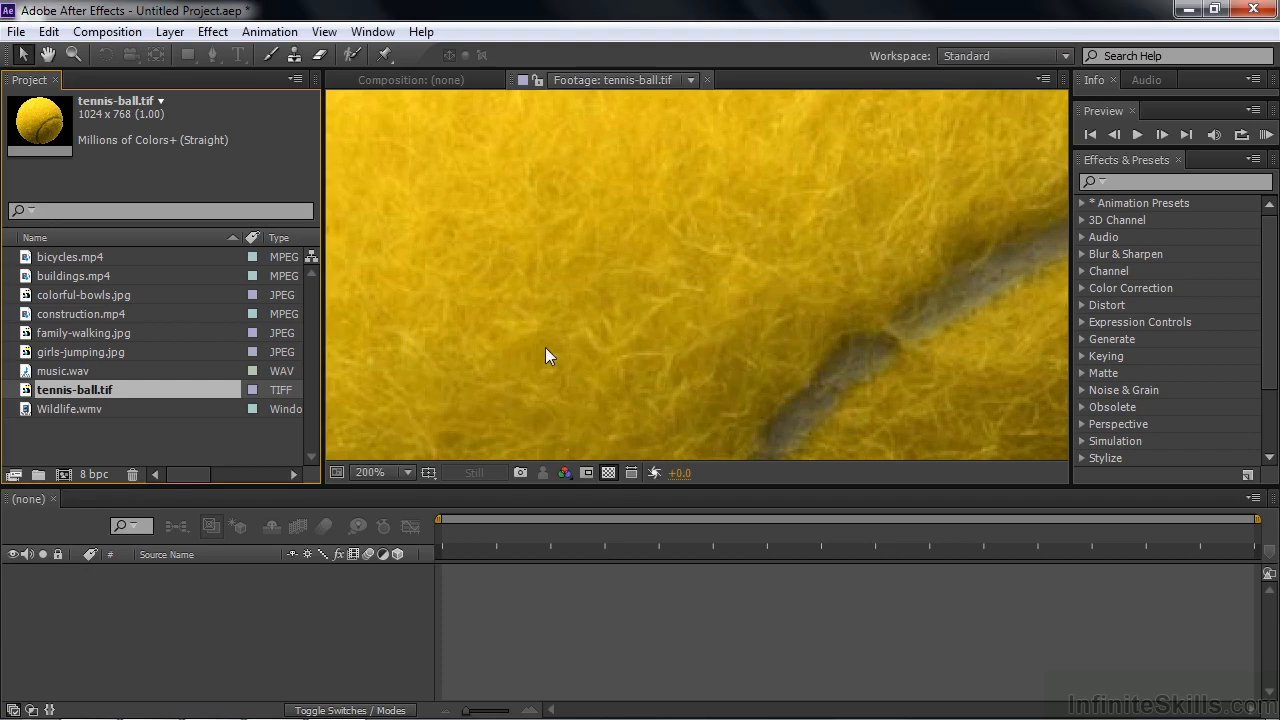
pyautogui.press('space')
pyautogui.moveTo(437, 297); pyautogui.dragTo(860, 350)
pyautogui.moveTo(551, 295); pyautogui.dragTo(679, 309)
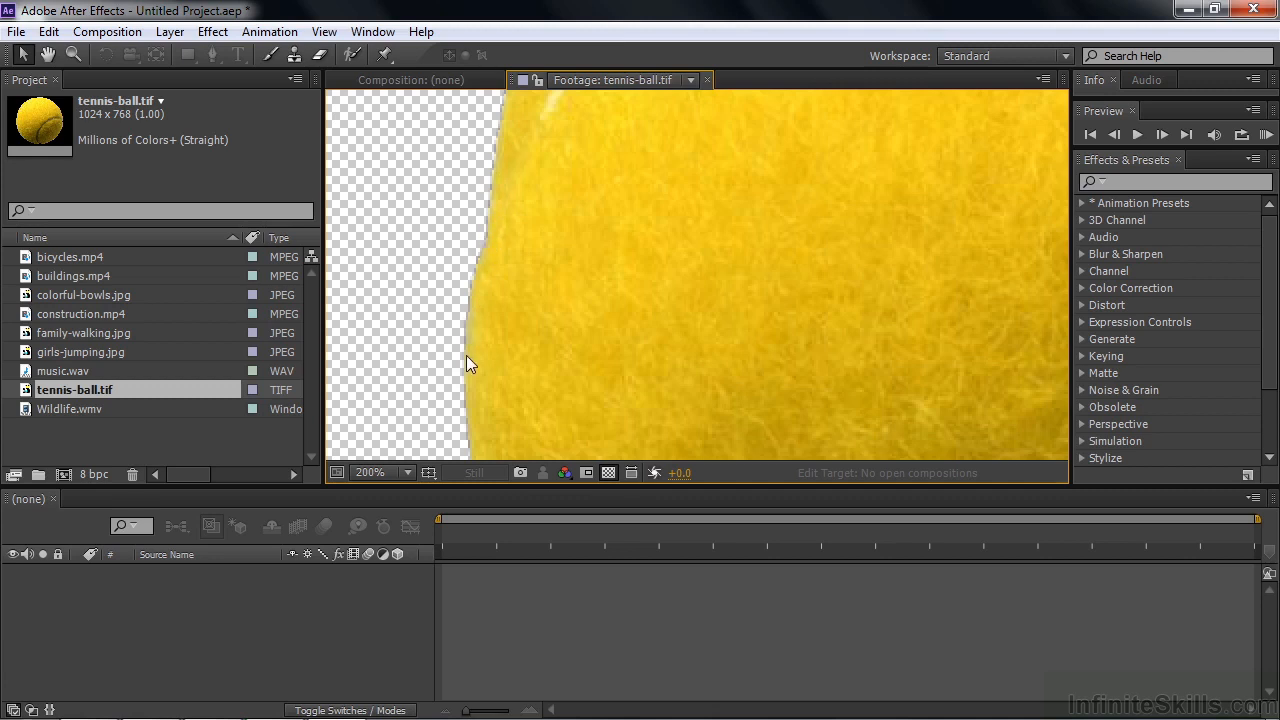
# Step: Let the program guess the alpha interpretation of tennis-ball.tif again, and inspect the ball's left edge in the footage viewer
pyautogui.rightClick(24, 388)
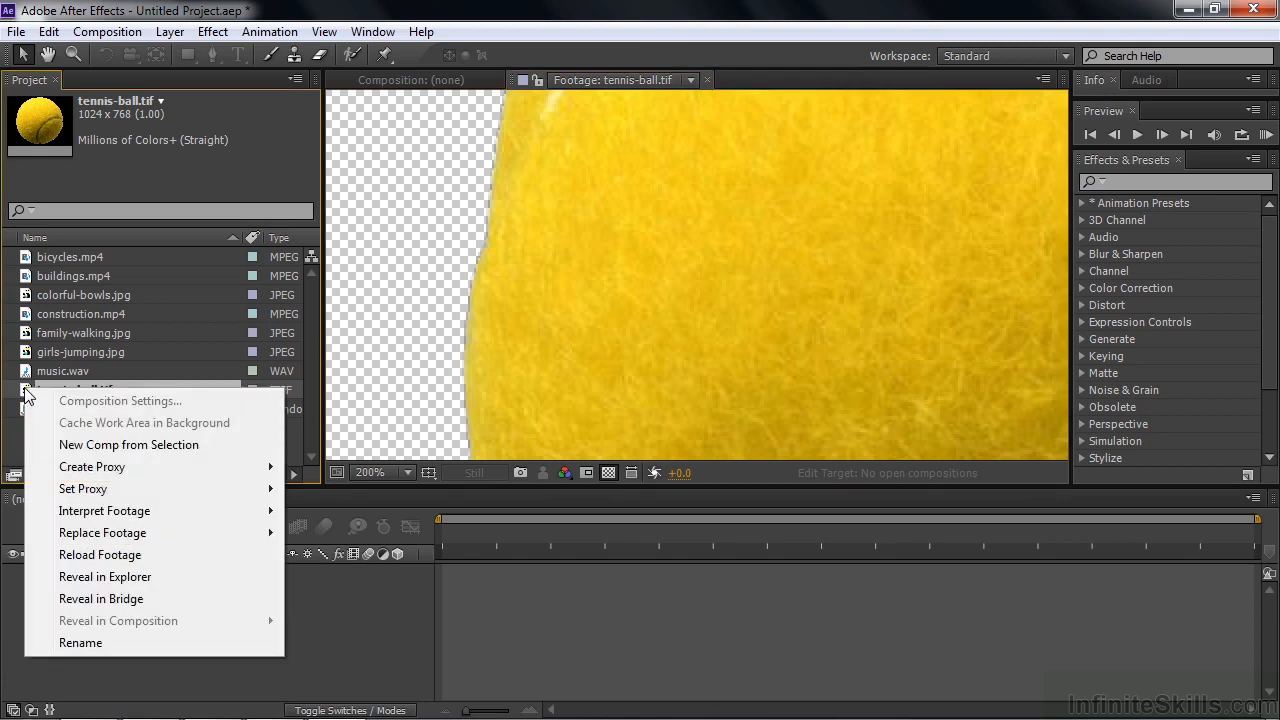
pyautogui.moveTo(200, 511)
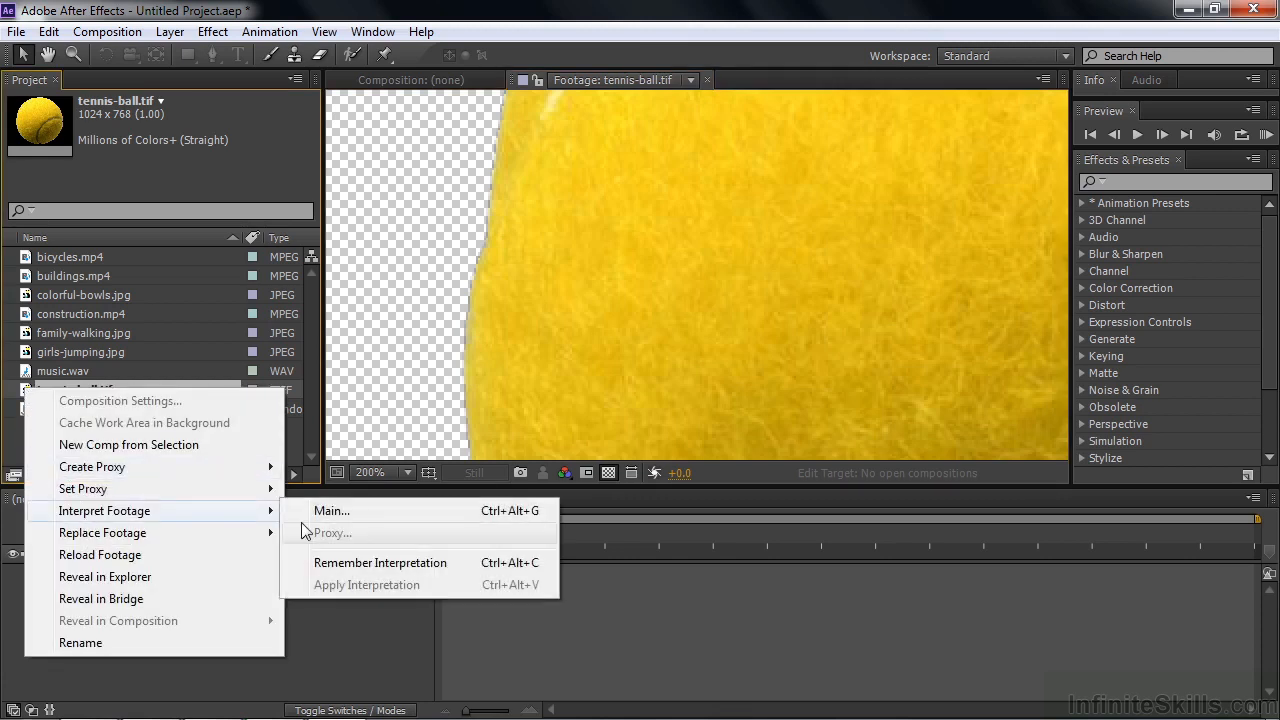
pyautogui.click(356, 511)
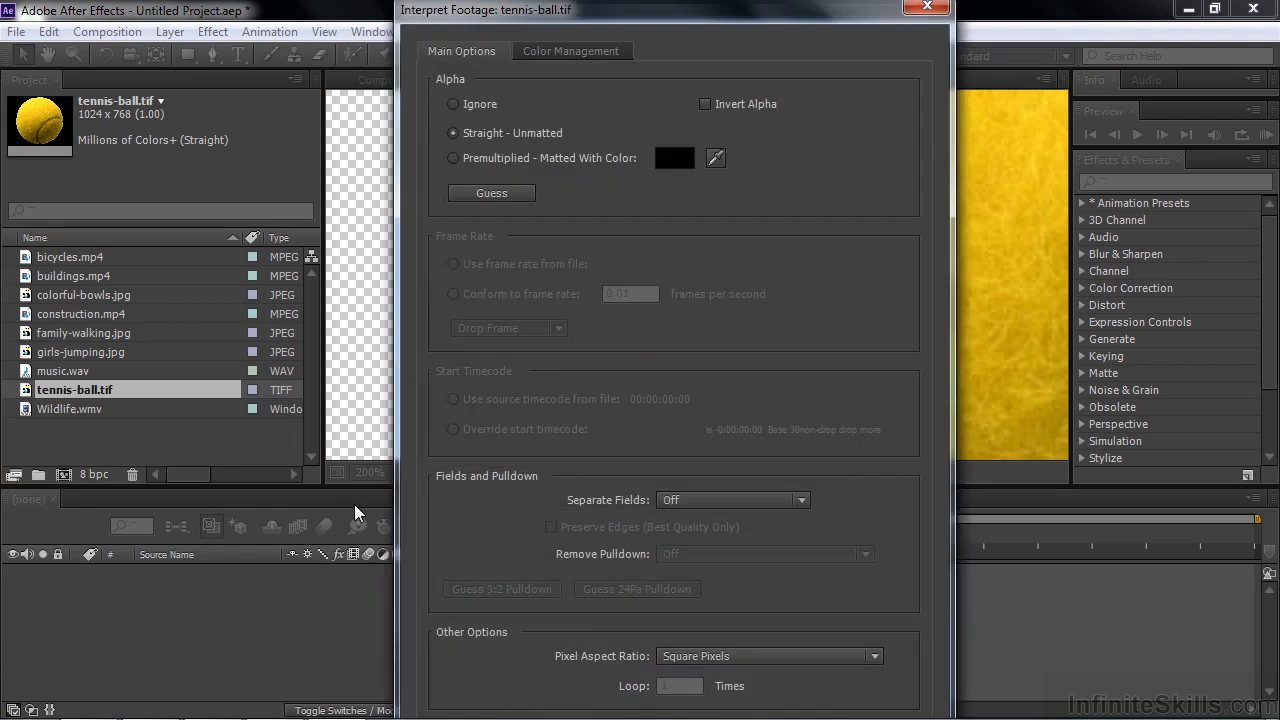
pyautogui.click(462, 193)
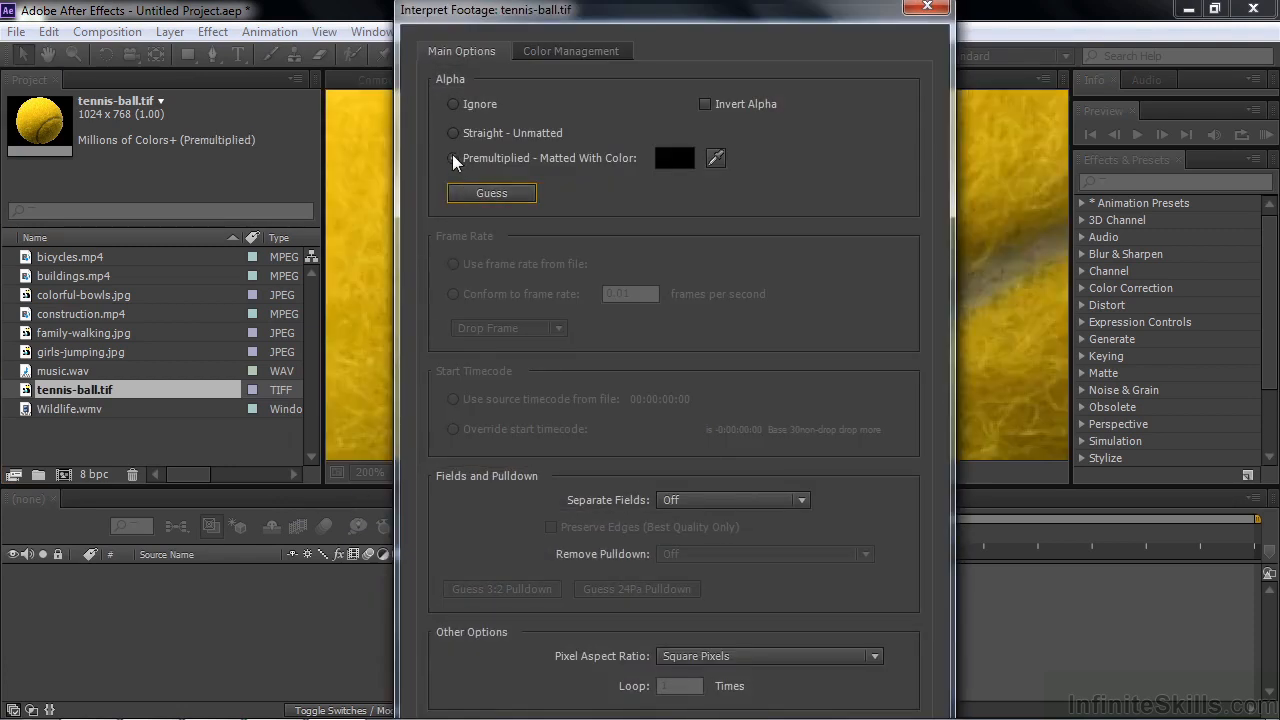
pyautogui.press('Tab')
pyautogui.press('Tab')
pyautogui.press('Tab')
pyautogui.press('Return')
pyautogui.press('space')
pyautogui.moveTo(471, 260); pyautogui.dragTo(944, 312)
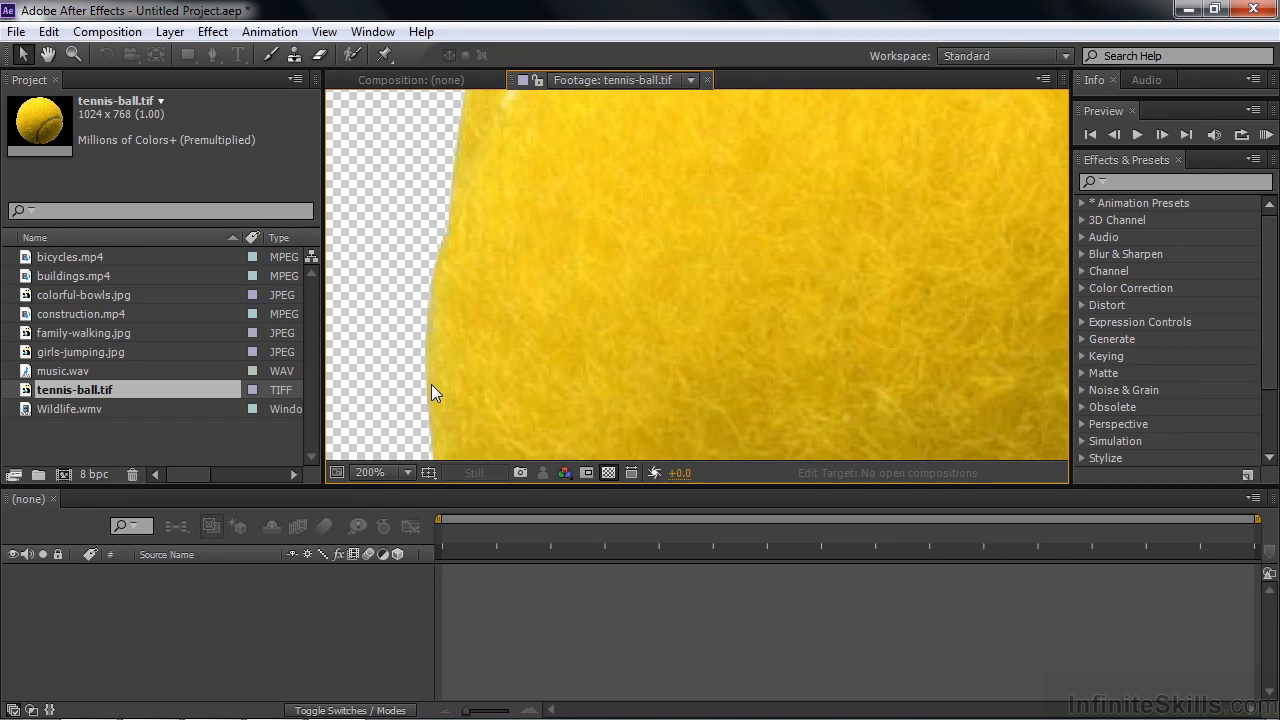
# Step: Import the horse images from the image-sequence folder as a TIFF Sequence, starting from sequence-1.tif and imported as Footage
pyautogui.doubleClick(99, 437)
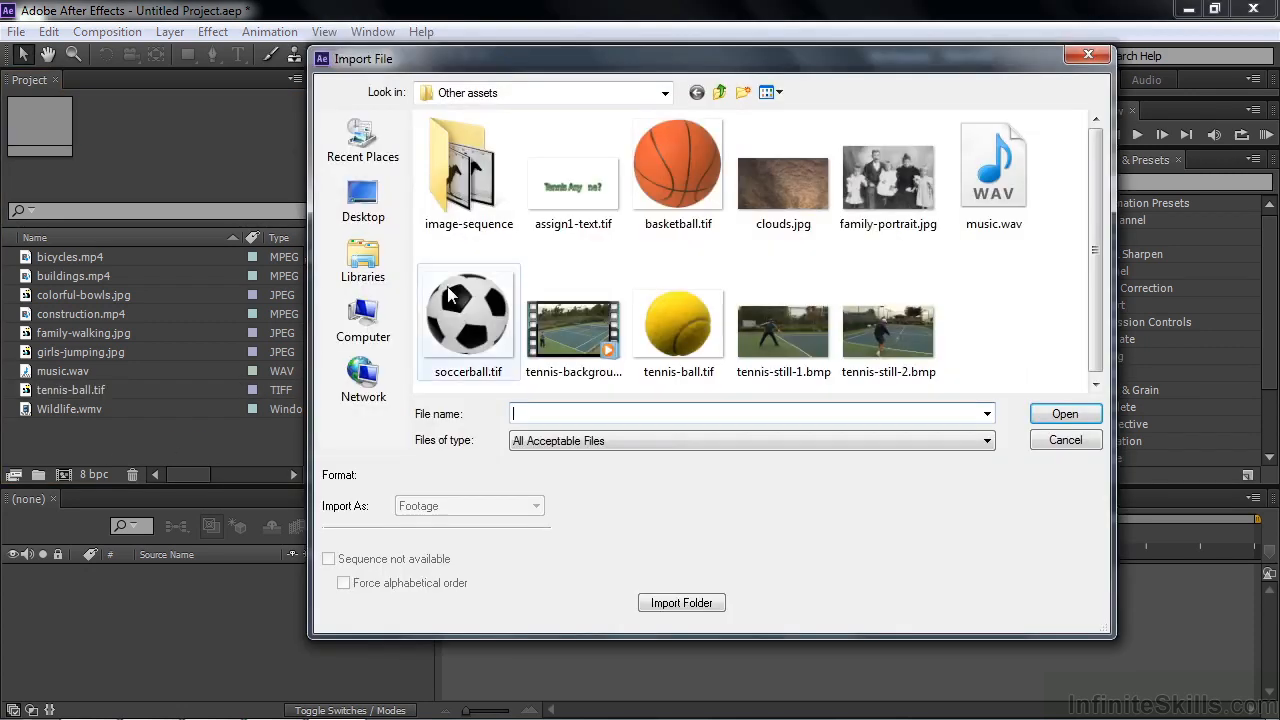
pyautogui.doubleClick(466, 162)
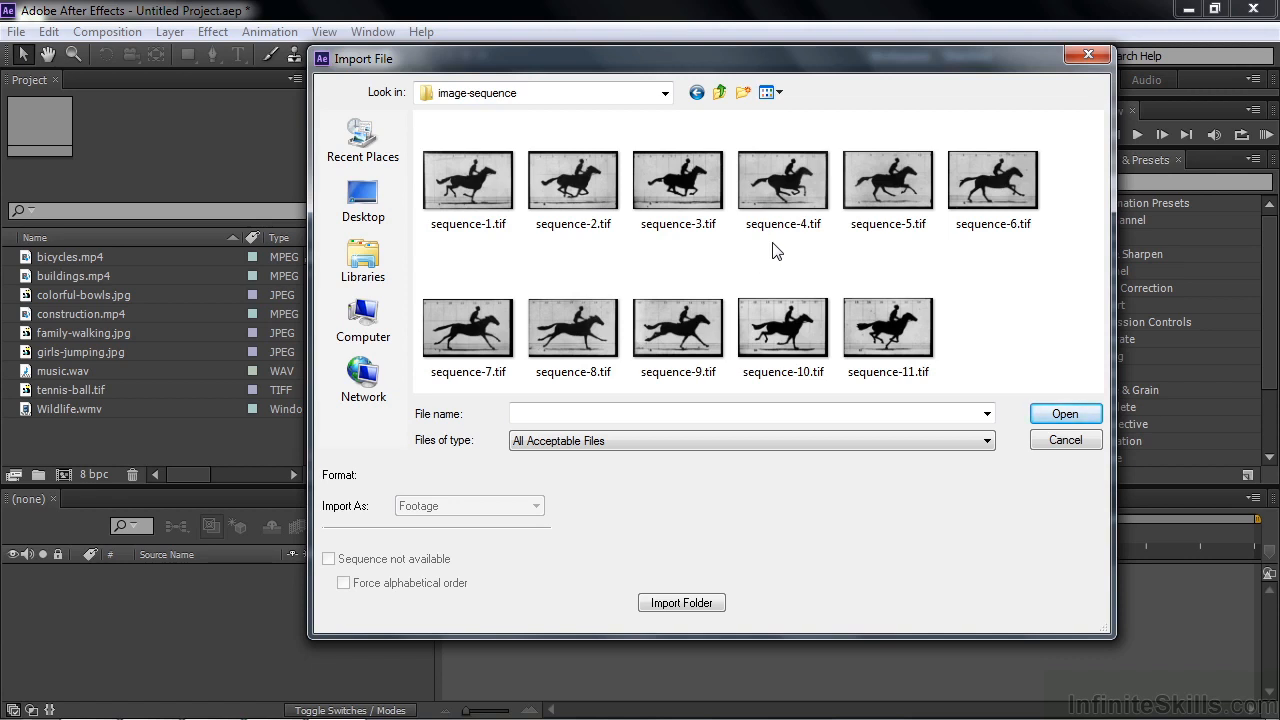
pyautogui.click(457, 188)
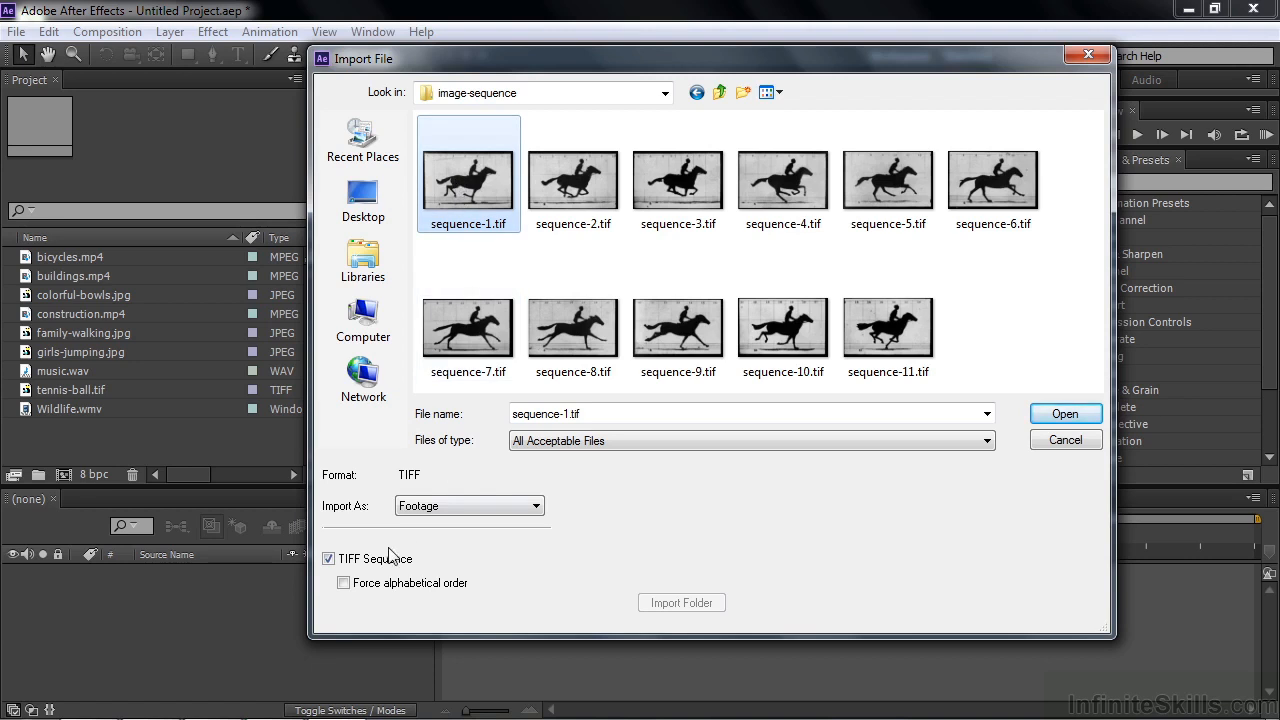
pyautogui.click(329, 559)
pyautogui.click(329, 559)
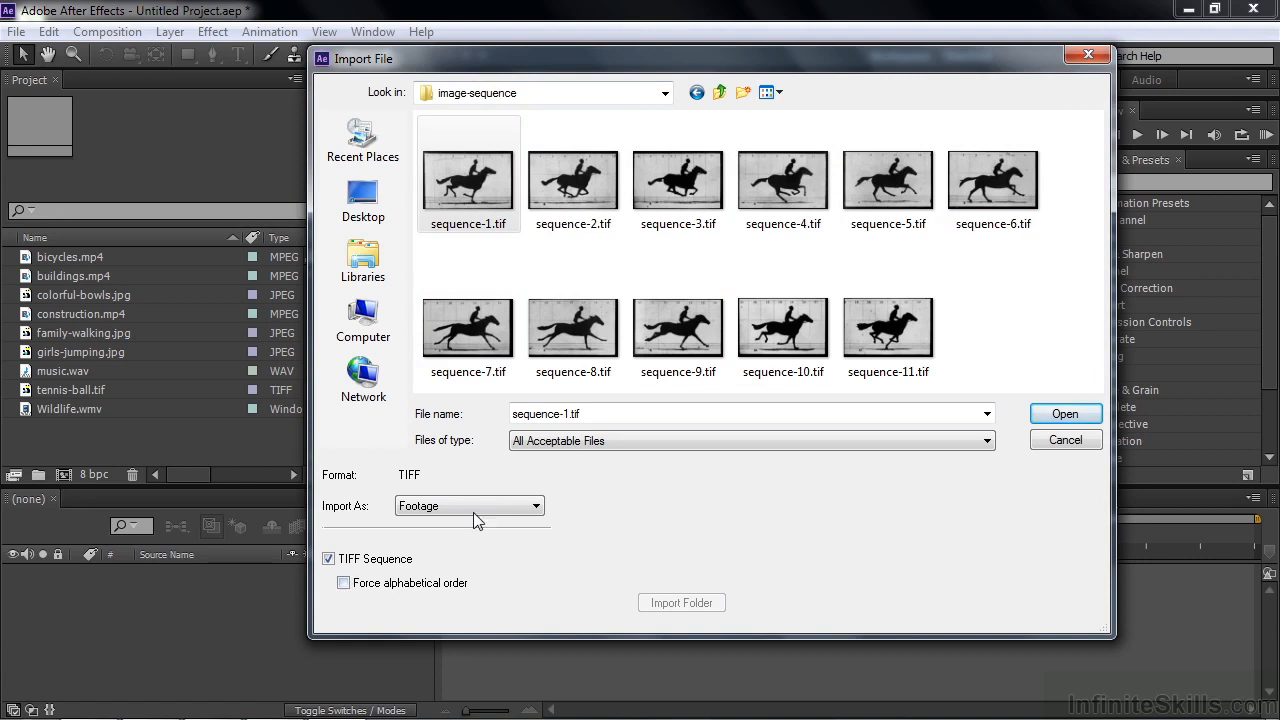
pyautogui.click(538, 506)
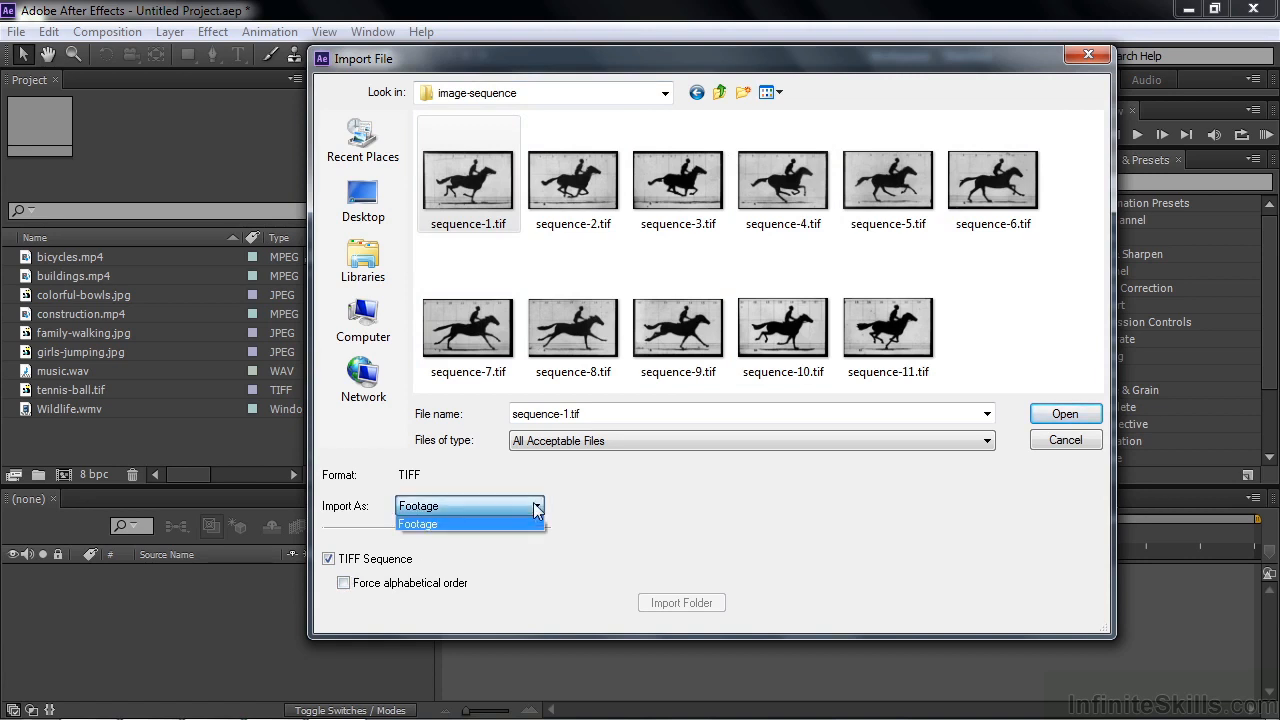
pyautogui.click(474, 525)
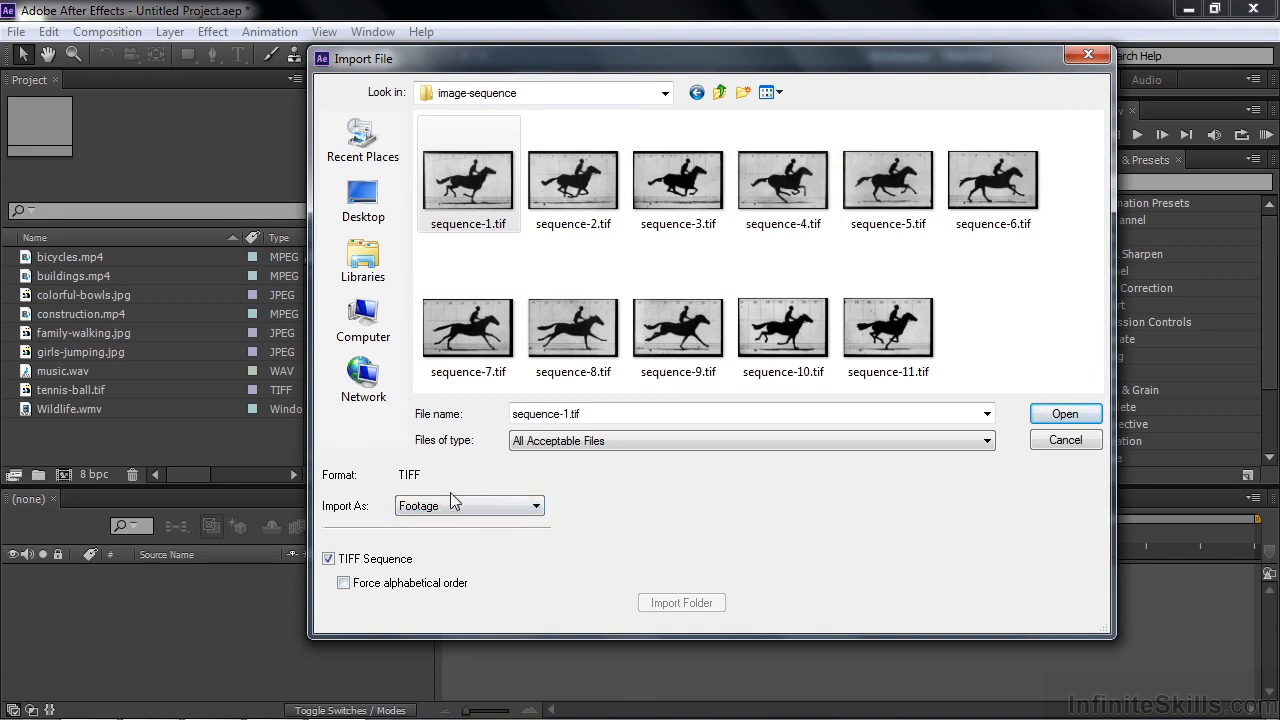
pyautogui.click(1080, 413)
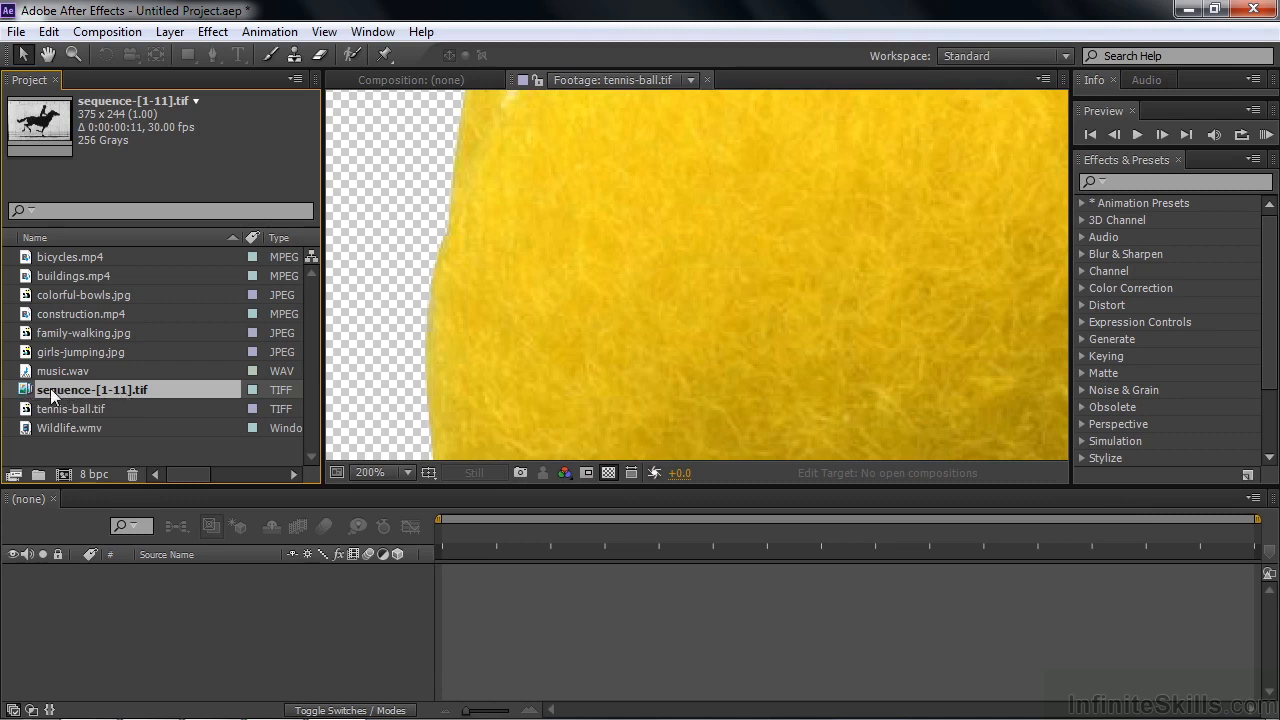
# Step: Open the imported horse image sequence in the footage viewer and play it with the picture fitted to the viewer
pyautogui.doubleClick(24, 391)
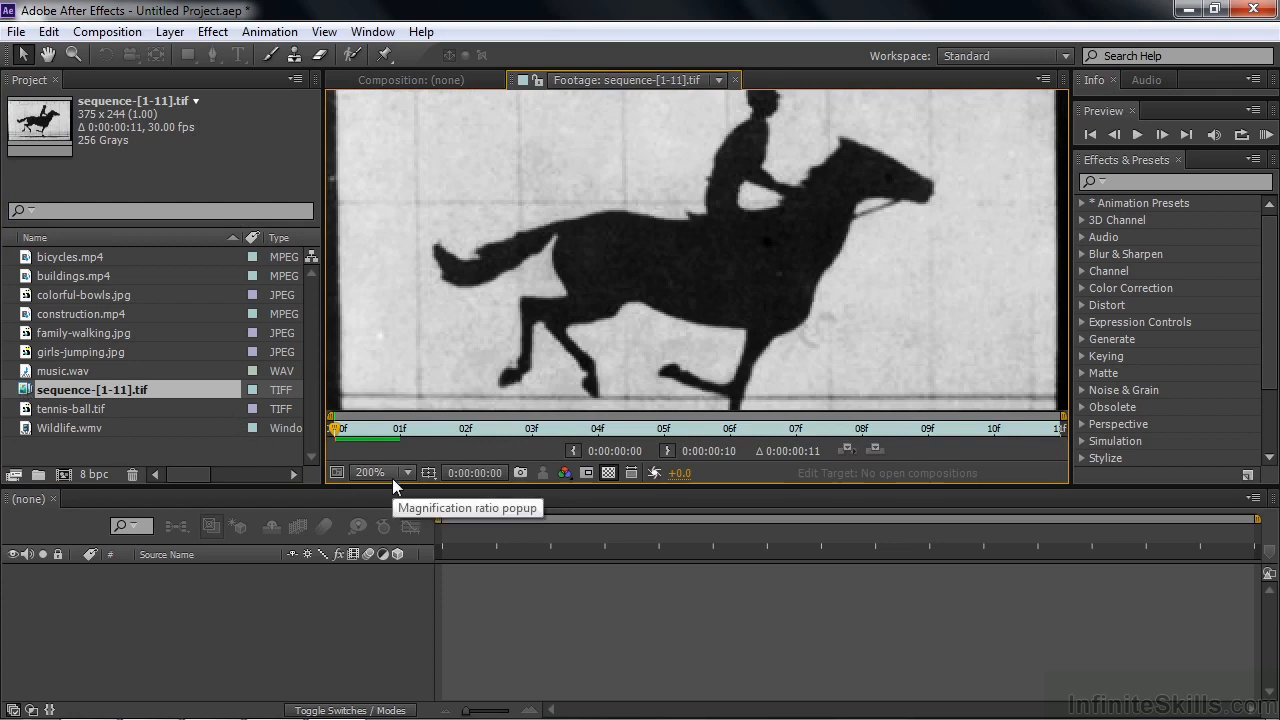
pyautogui.hotkey('shift', '/')
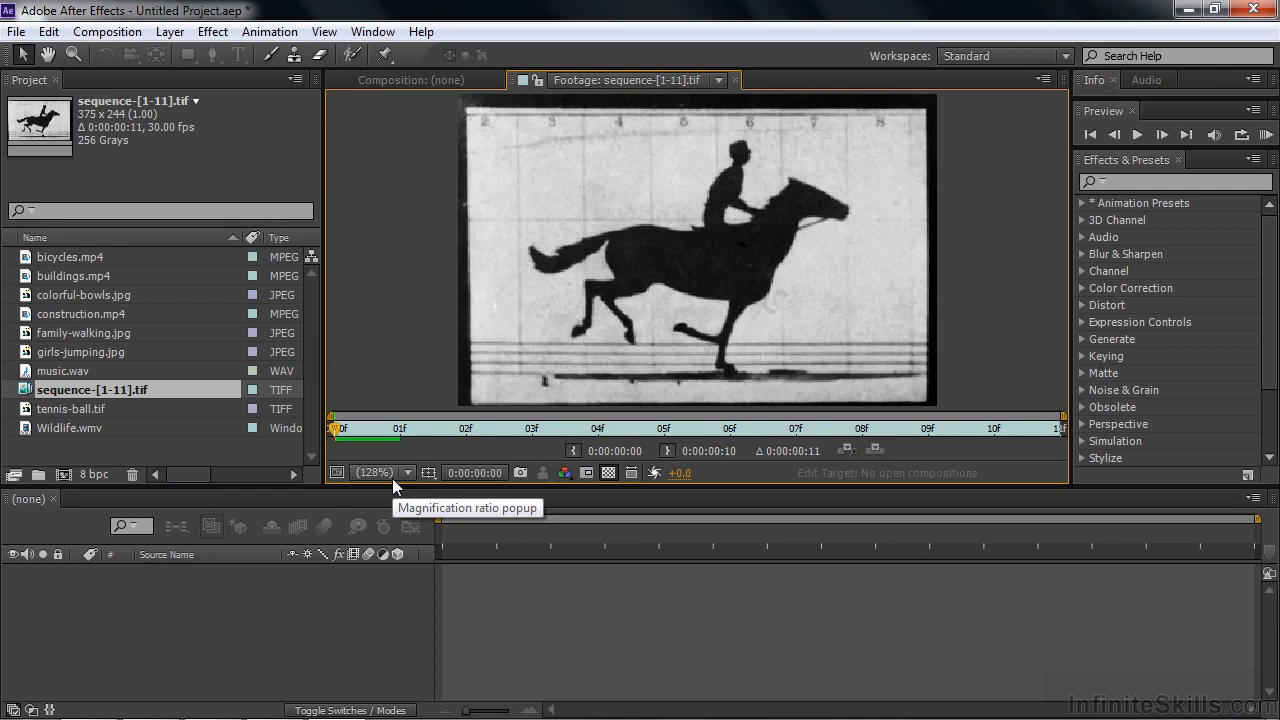
pyautogui.press('space')
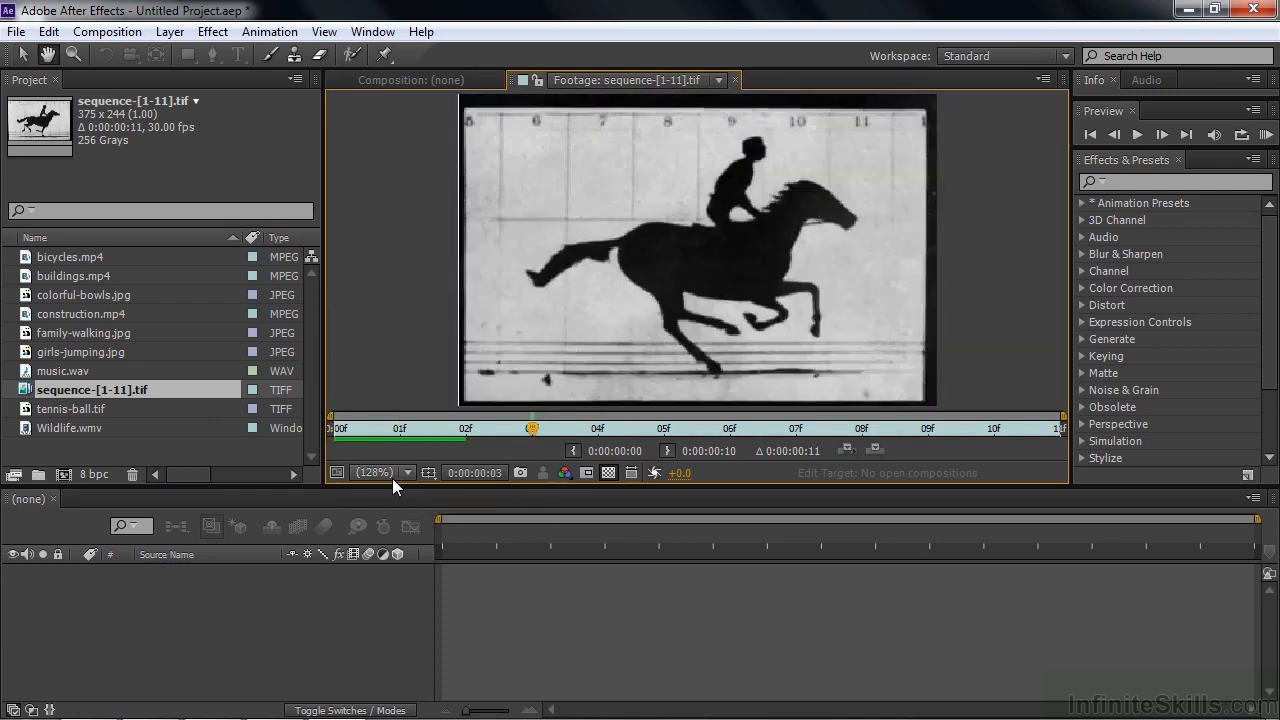